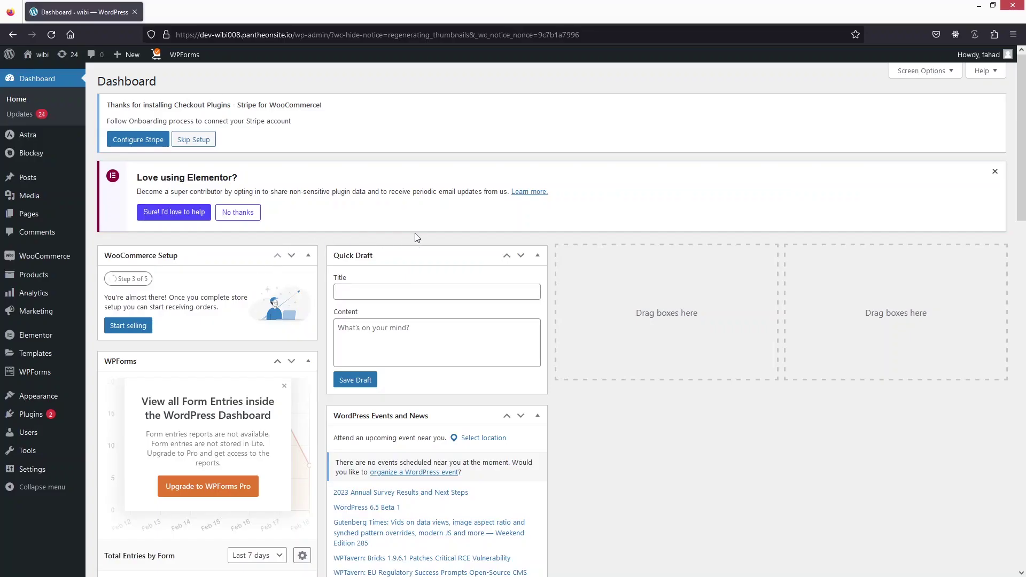
# Step: Search the plugin directory for 'one click funnel'
pyautogui.moveTo(70, 259)
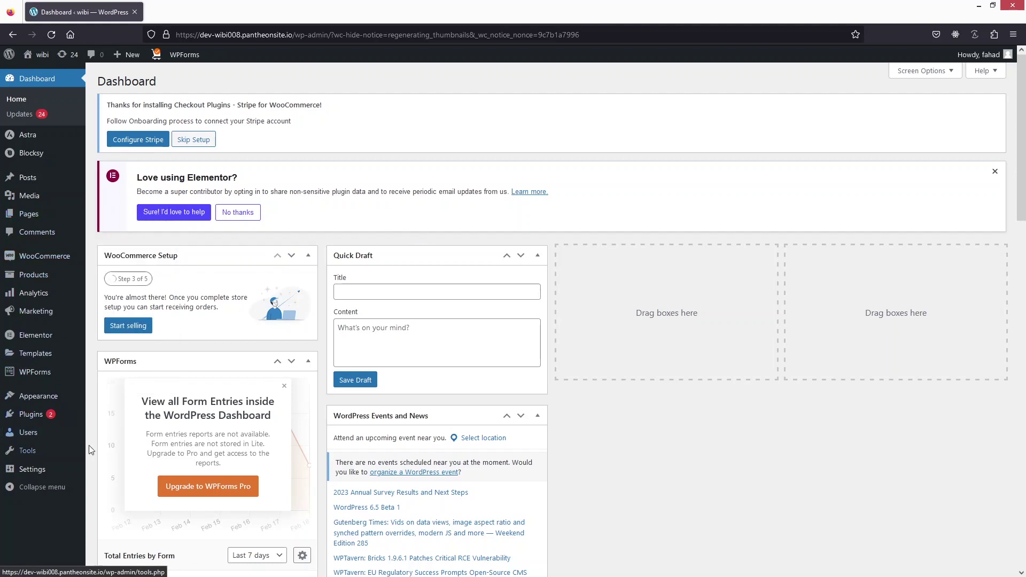
pyautogui.moveTo(48, 422)
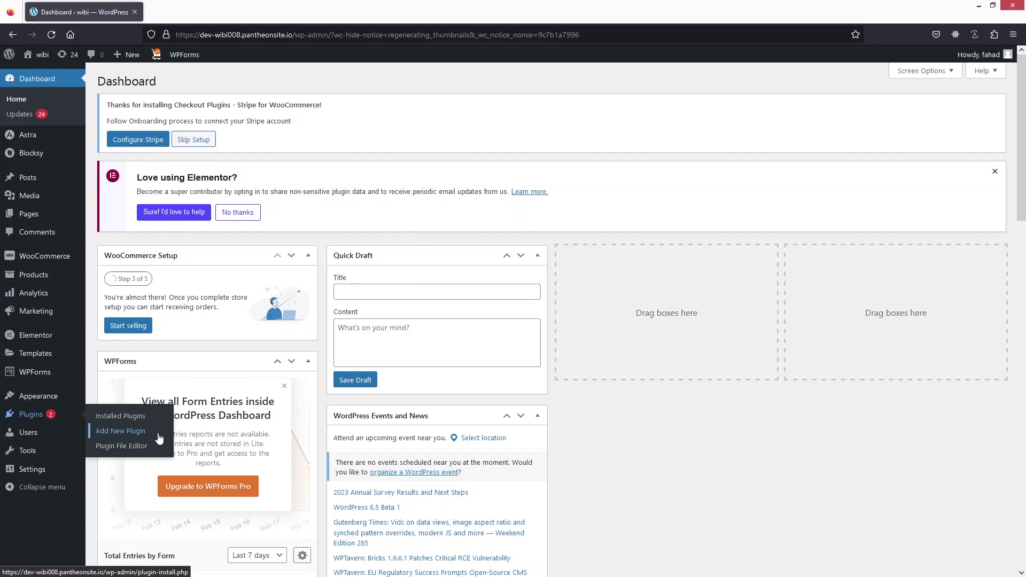
pyautogui.click(159, 433)
pyautogui.click(902, 113)
pyautogui.write('one click funnel')
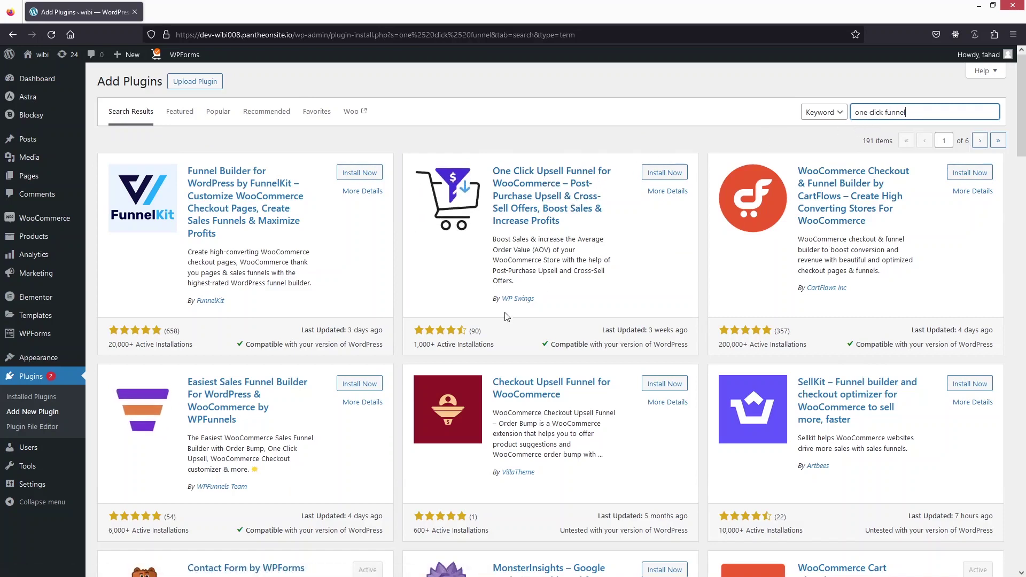
# Step: Install and activate One Click Upsell Funnel, then open its 1 Click Upsell overview
pyautogui.click(665, 173)
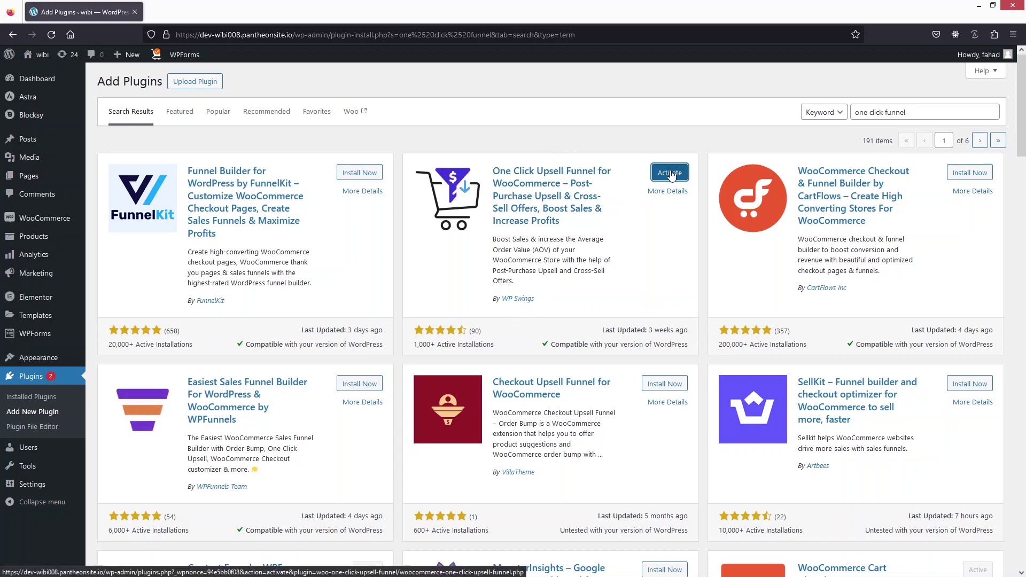
pyautogui.click(670, 172)
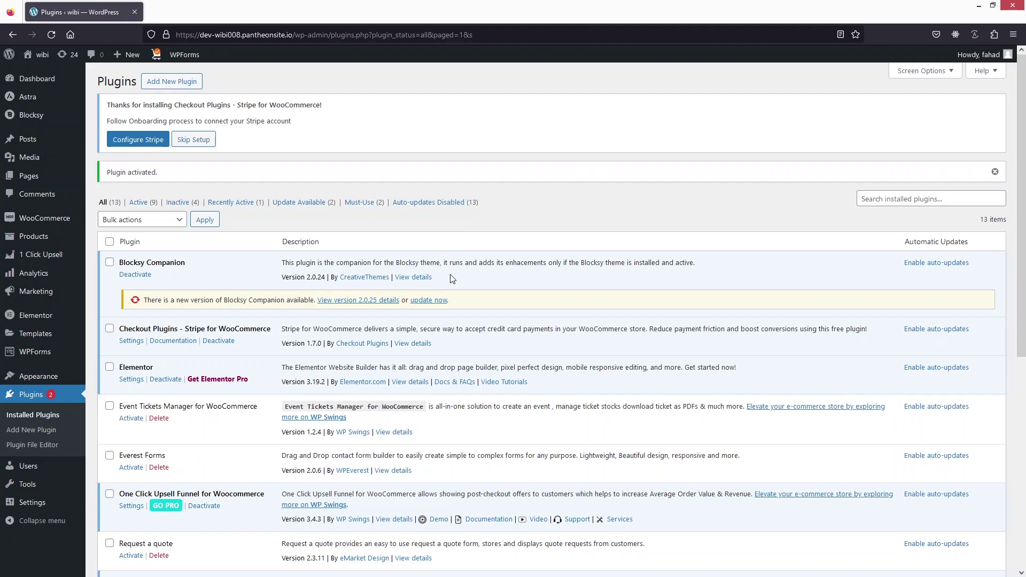
pyautogui.click(45, 256)
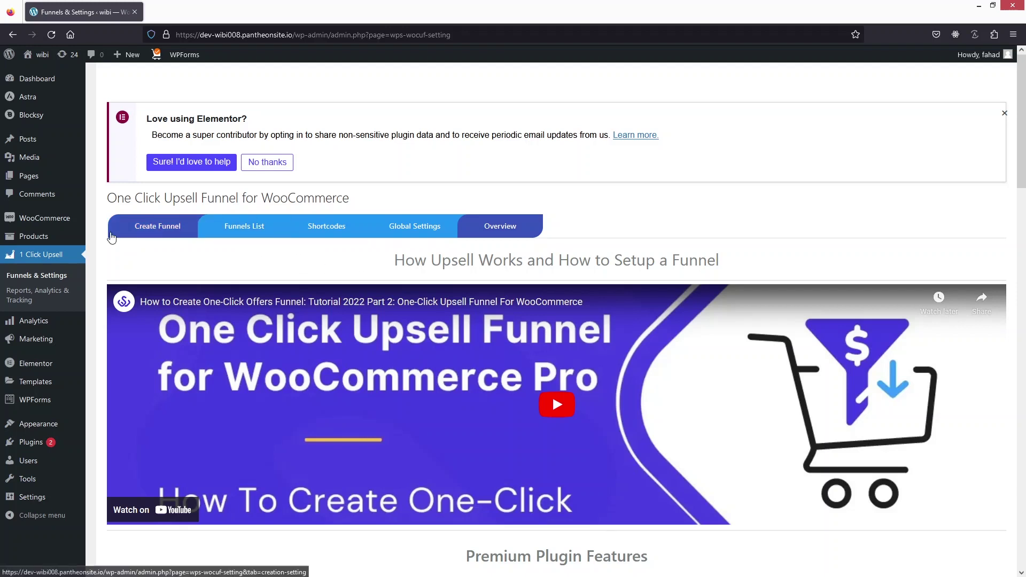
# Step: Start a new funnel targeting the Money Plant (#87) product
pyautogui.click(163, 228)
pyautogui.scroll(-3, 289, 298)
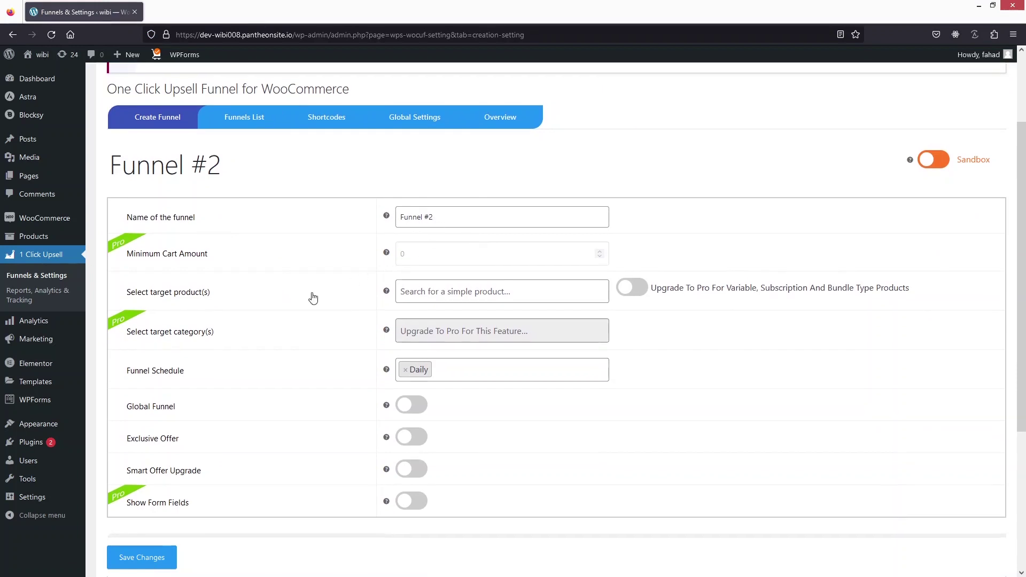
pyautogui.scroll(-1, 312, 296)
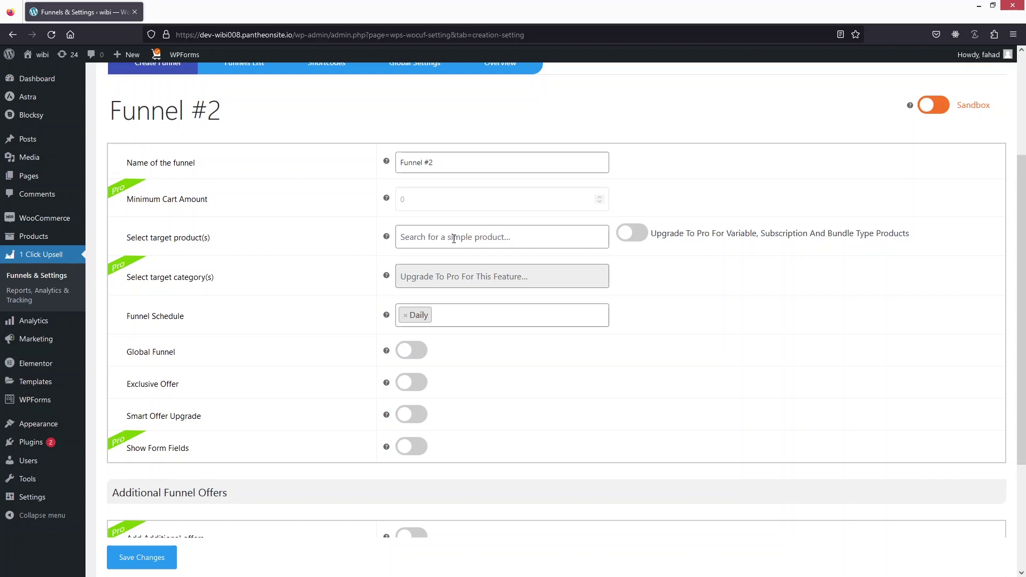
pyautogui.click(454, 238)
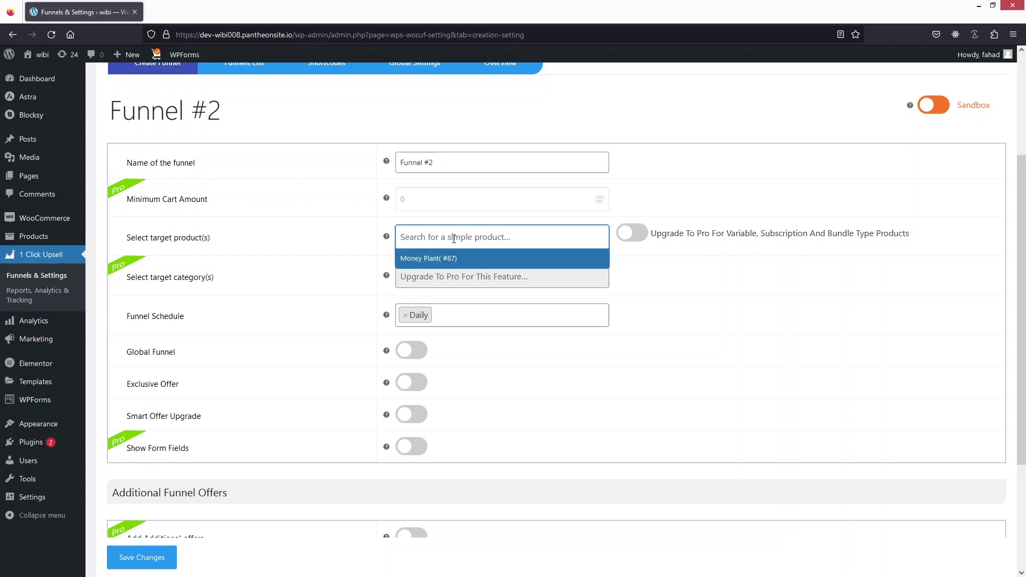
pyautogui.click(417, 259)
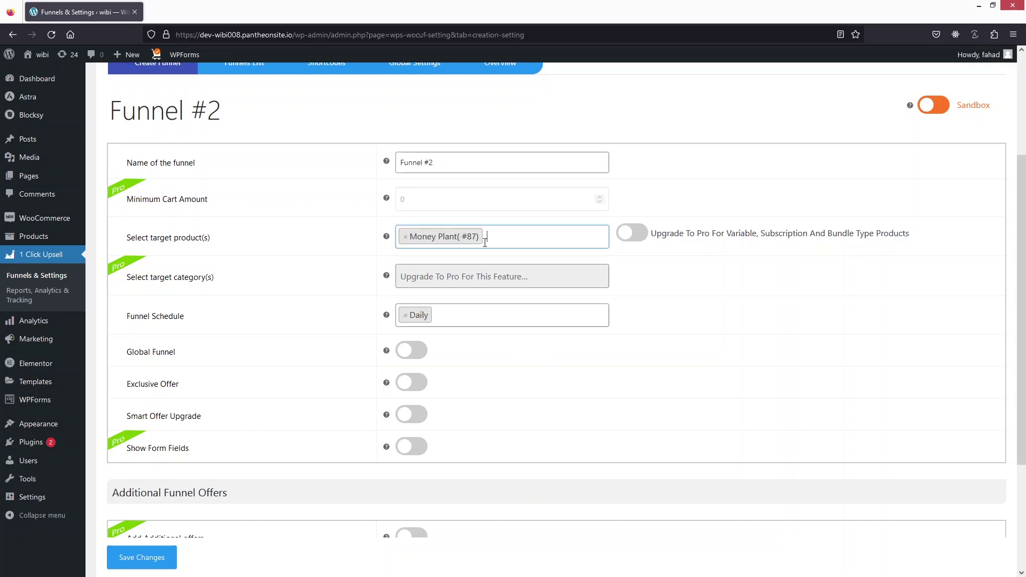
# Step: Keep the funnel schedule at Daily and review the rest of the form
pyautogui.scroll(2, 454, 330)
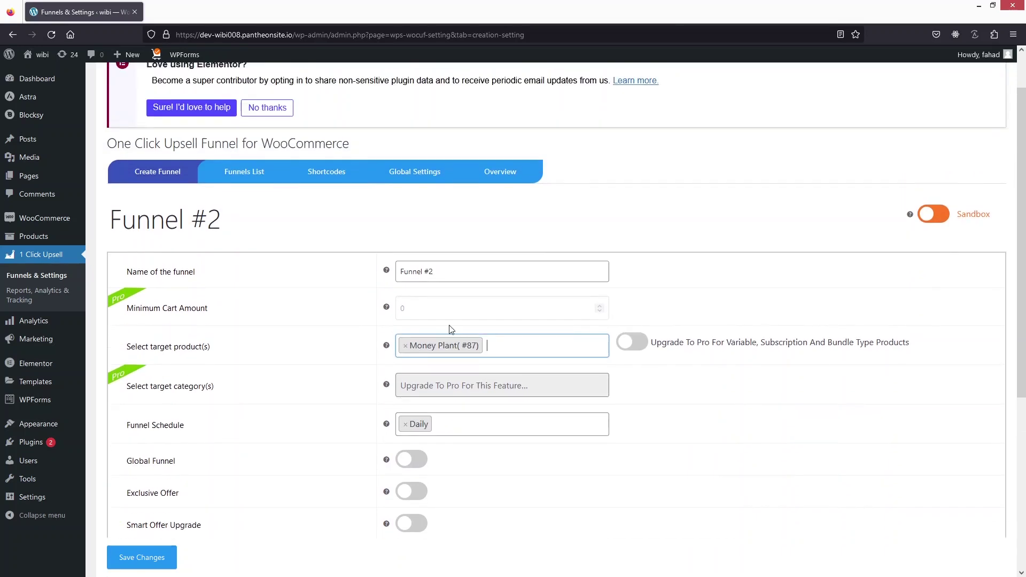
pyautogui.scroll(-3, 190, 270)
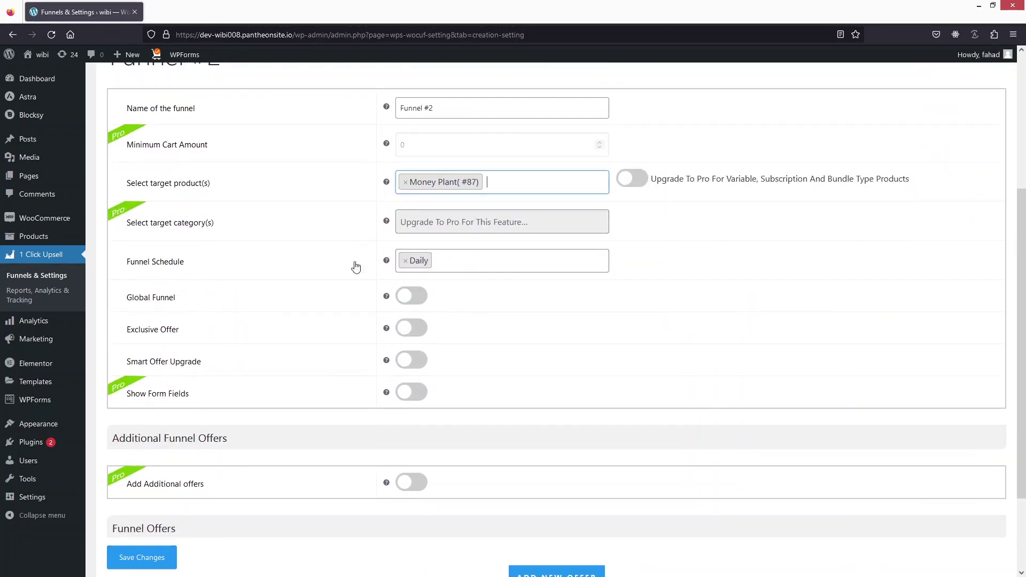
pyautogui.click(486, 269)
pyautogui.click(487, 269)
pyautogui.click(486, 267)
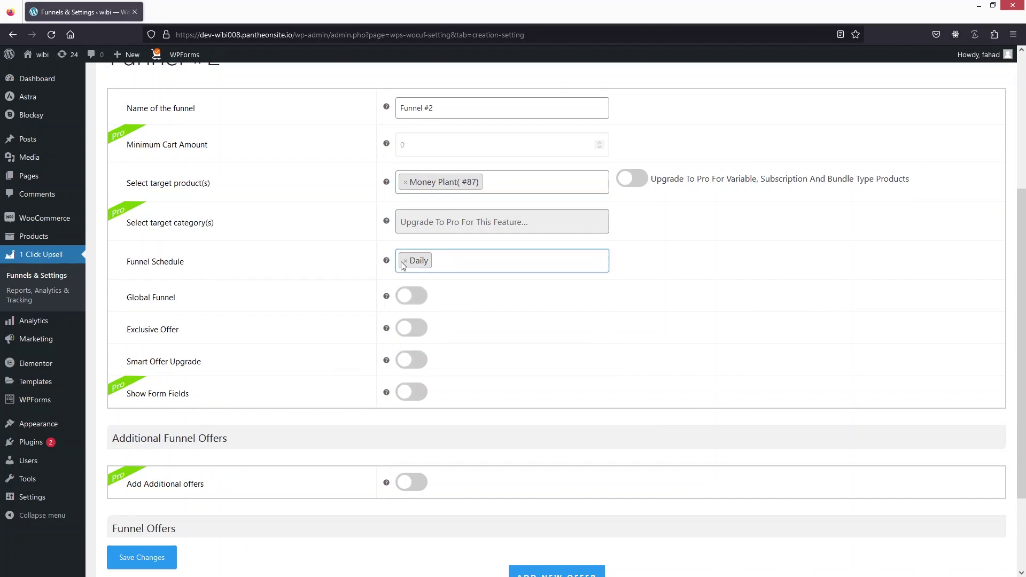
pyautogui.scroll(-1, 343, 284)
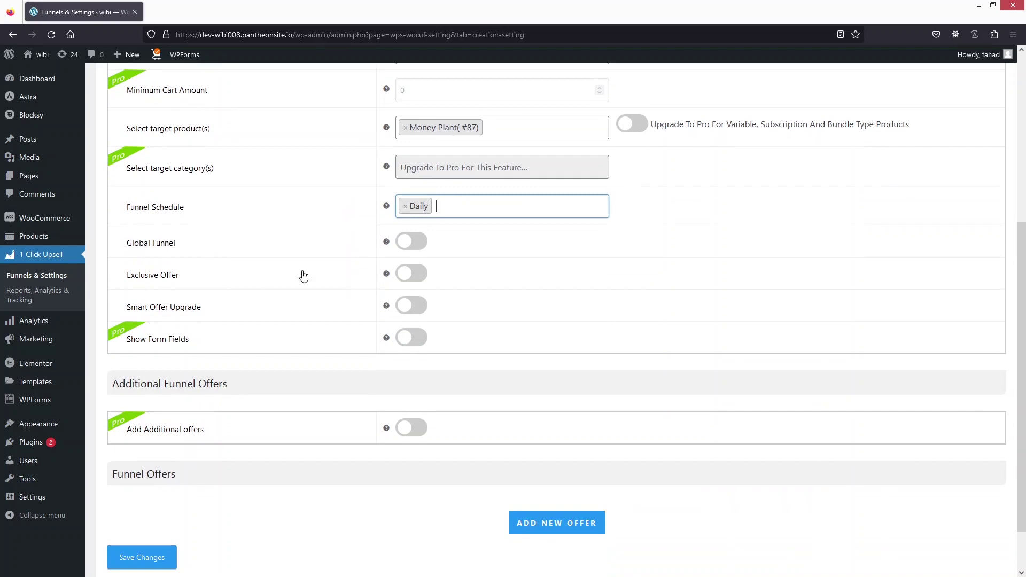
pyautogui.scroll(-1, 292, 281)
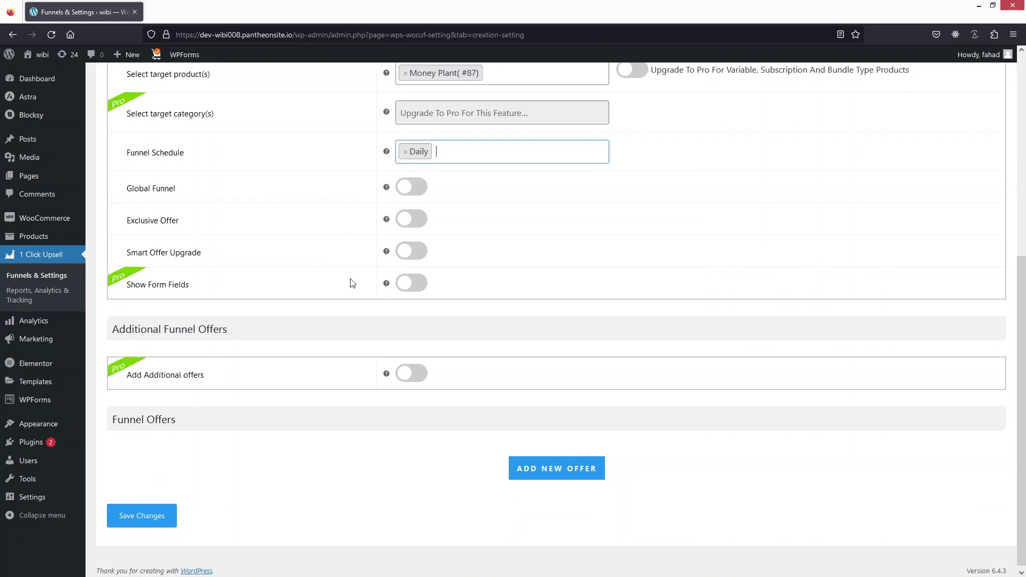
pyautogui.scroll(-1, 350, 294)
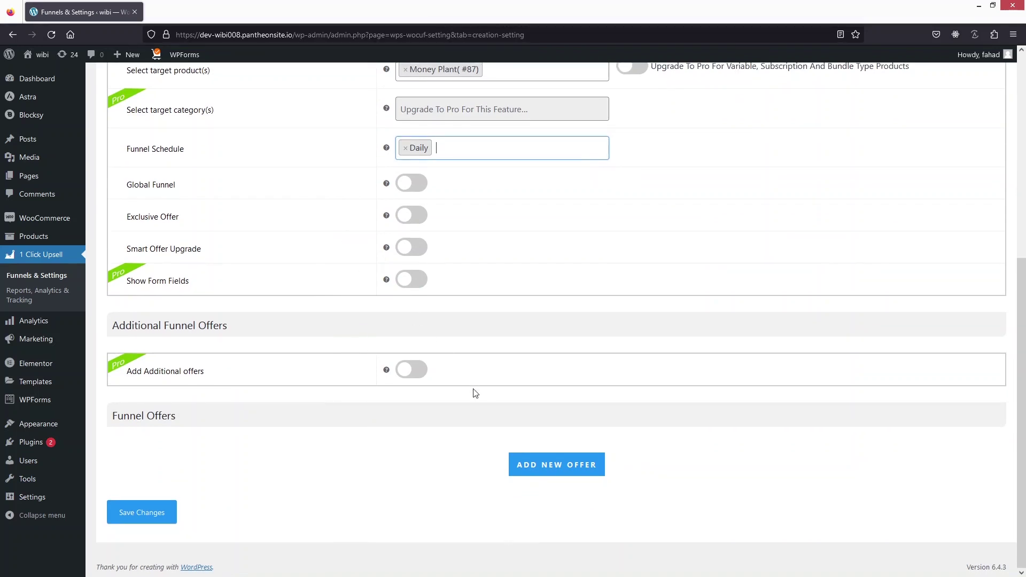
# Step: Add Offer #1 and choose the product found by searching 'fun'
pyautogui.click(534, 472)
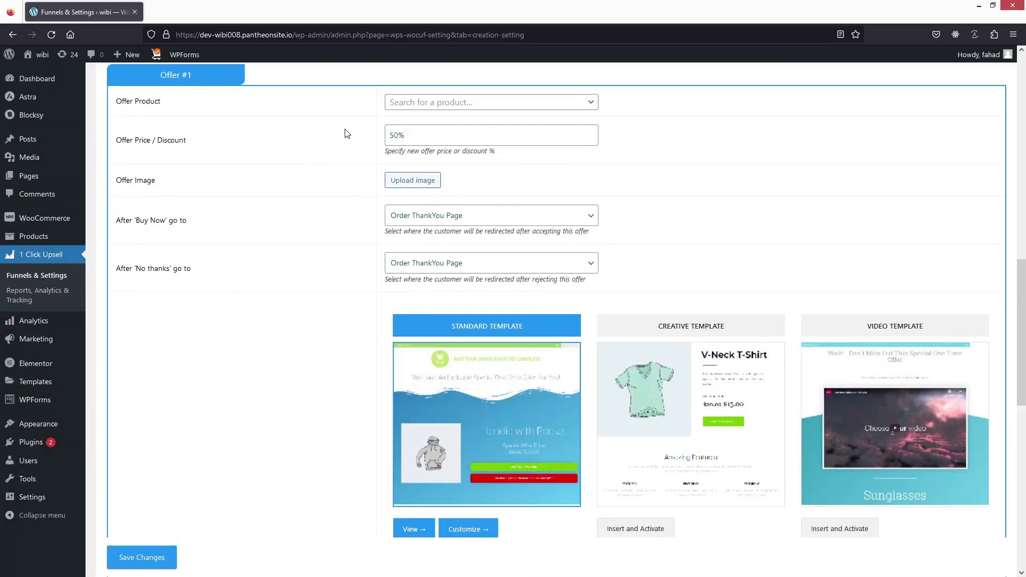
pyautogui.click(450, 103)
pyautogui.write('fun')
pyautogui.click(421, 145)
# Step: Set a Media Library photo as the offer image, keeping the 50% discount
pyautogui.click(393, 180)
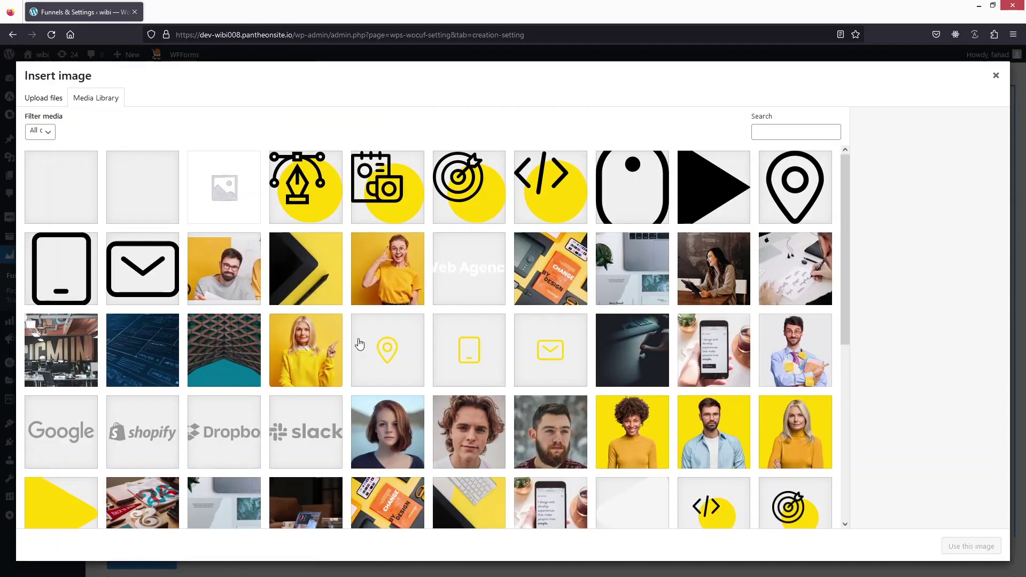
pyautogui.scroll(-2, 545, 295)
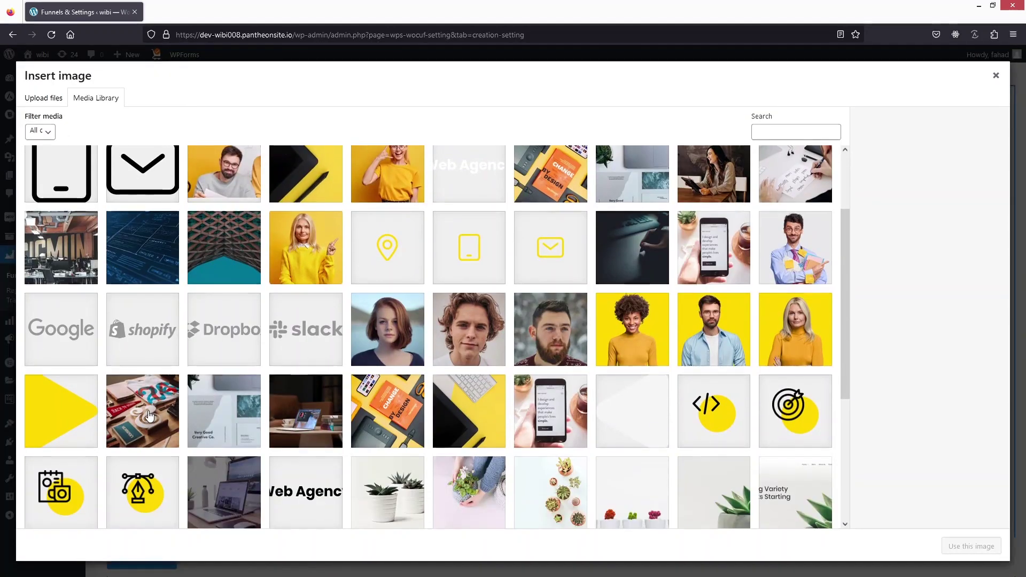
pyautogui.click(157, 416)
pyautogui.click(971, 547)
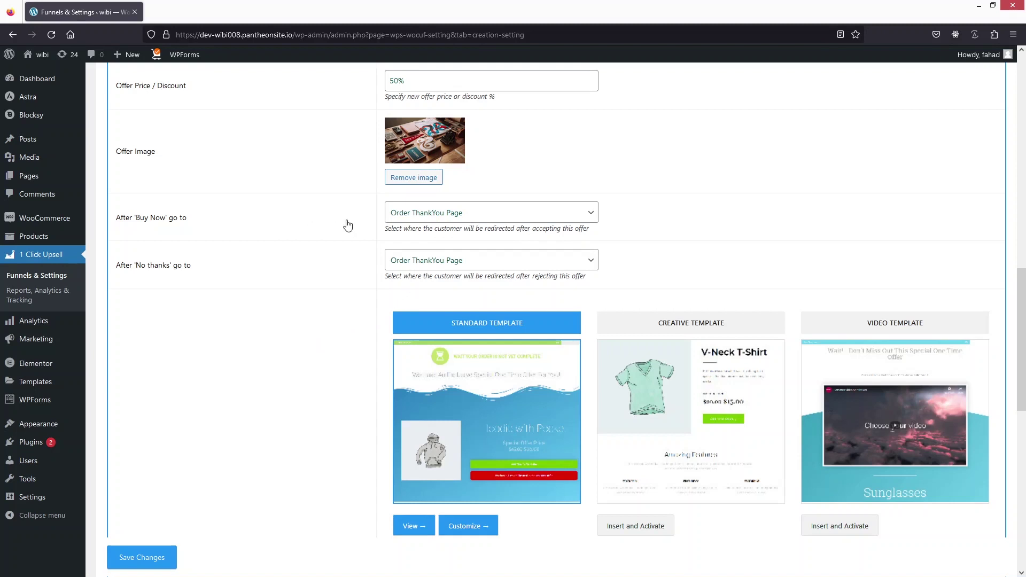
# Step: Open the Standard Template's Special Offer page for customizing in a new tab
pyautogui.scroll(-1, 345, 235)
pyautogui.scroll(-2, 351, 258)
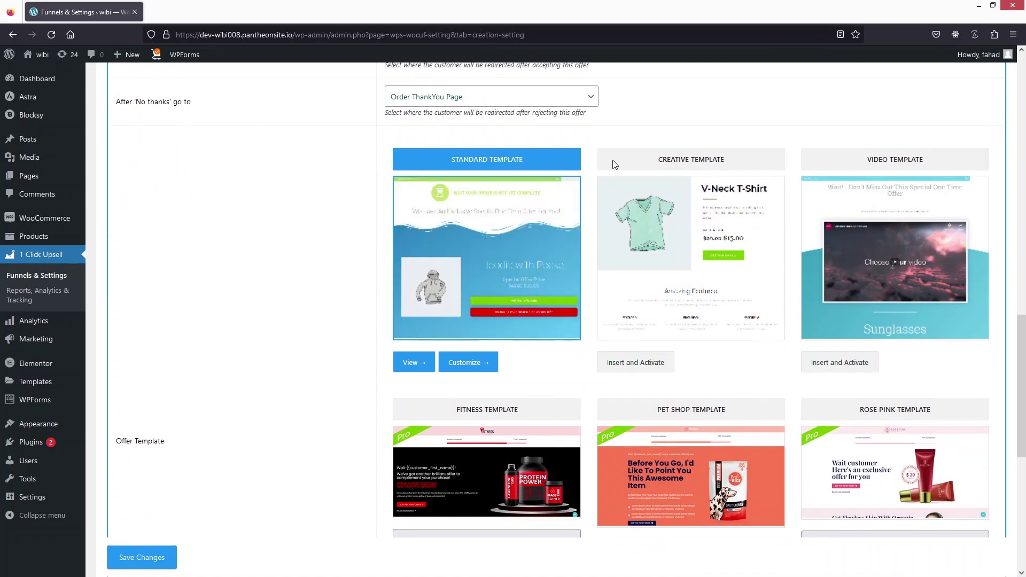
pyautogui.rightClick(676, 157)
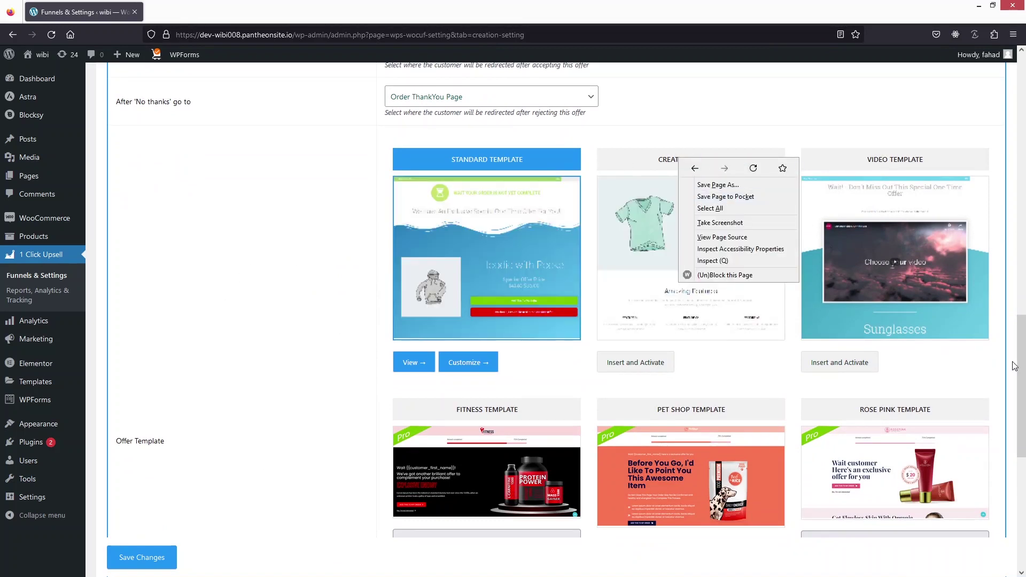
pyautogui.moveTo(1020, 380); pyautogui.dragTo(1021, 461)
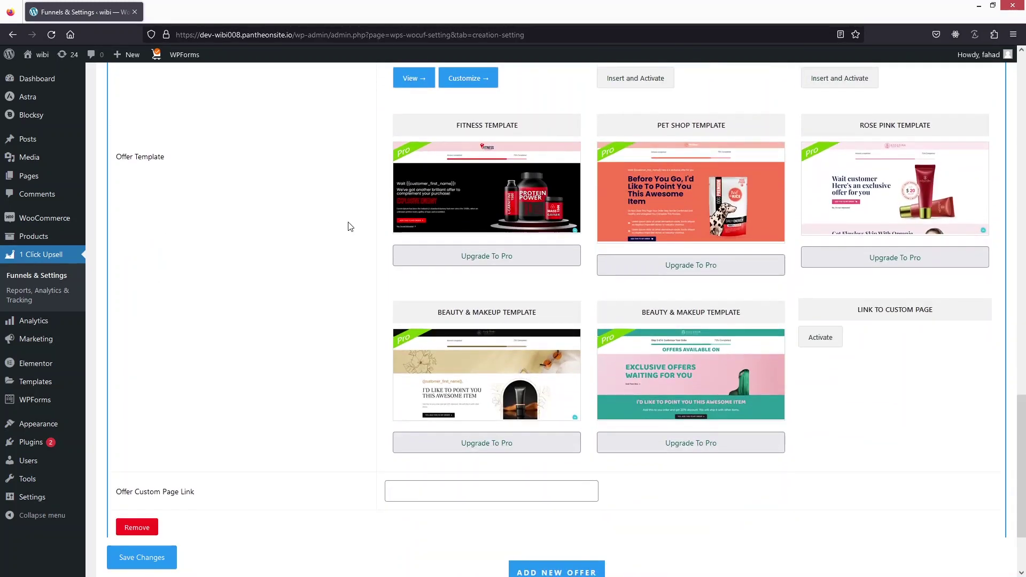
pyautogui.scroll(5, 350, 226)
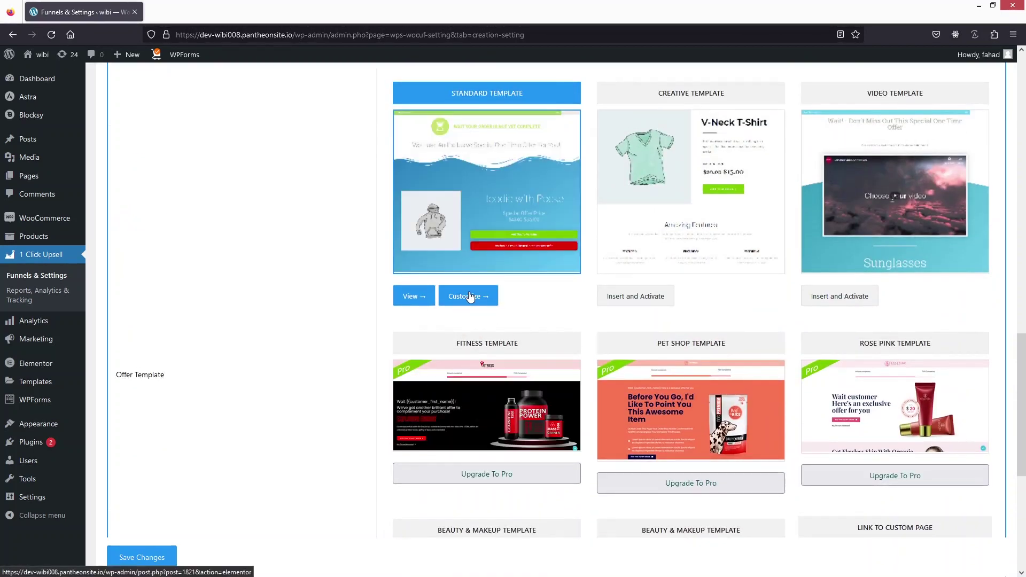
pyautogui.click(473, 295)
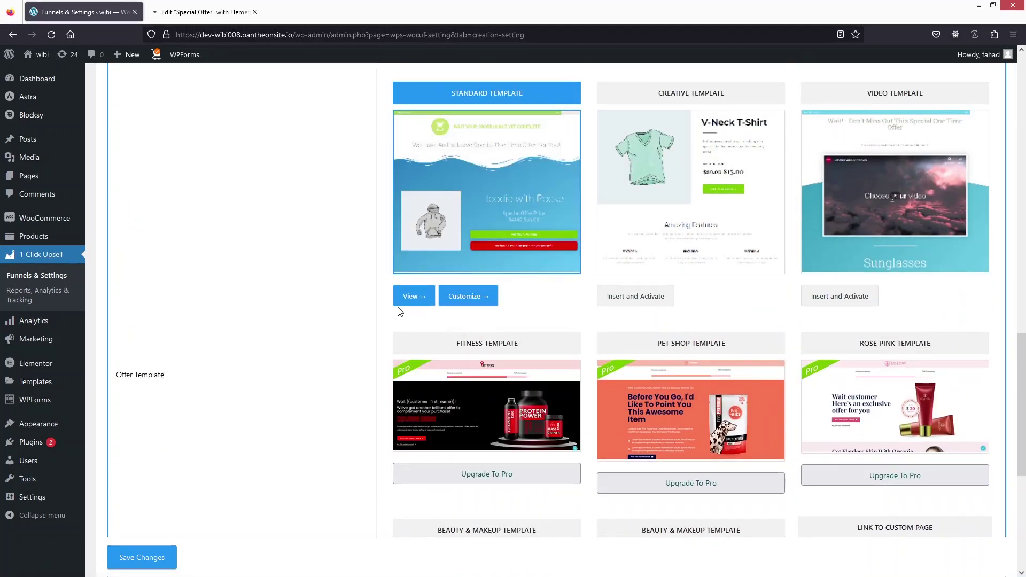
# Step: In Elementor, select the WAIT YOUR ORDER IS NOT YET COMPLETE heading and show its Style settings
pyautogui.click(207, 12)
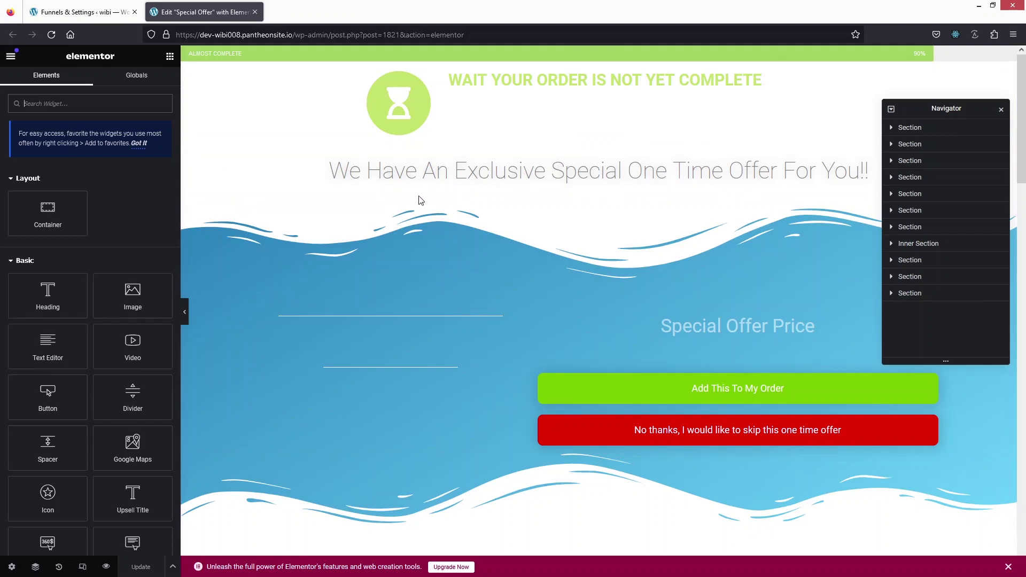
pyautogui.click(337, 174)
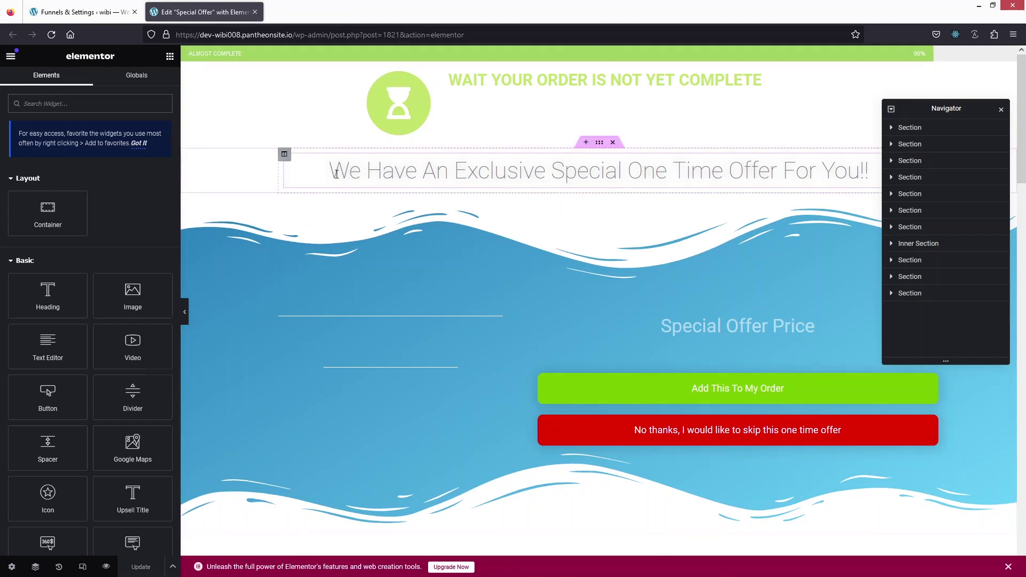
pyautogui.click(425, 103)
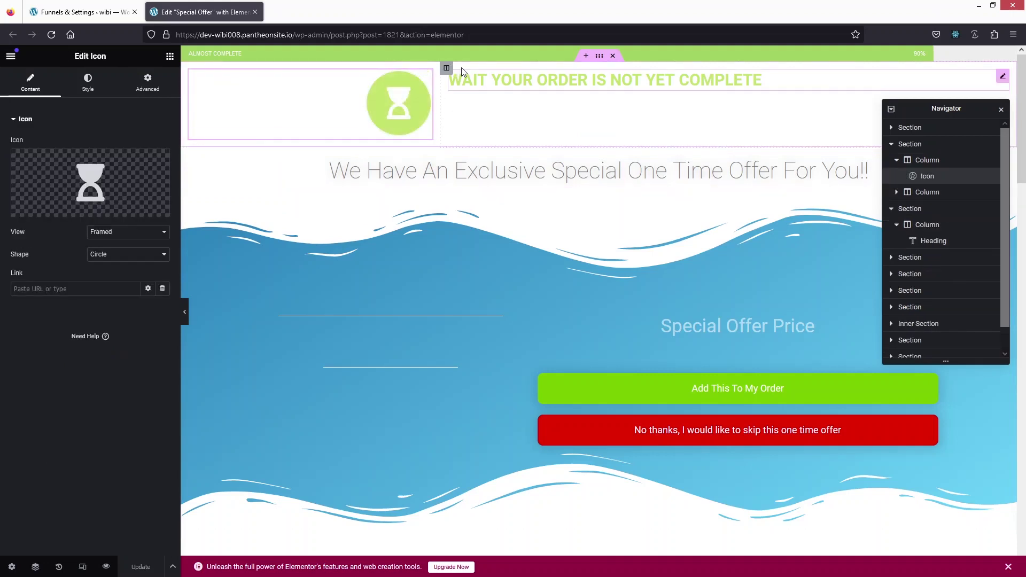
pyautogui.click(488, 81)
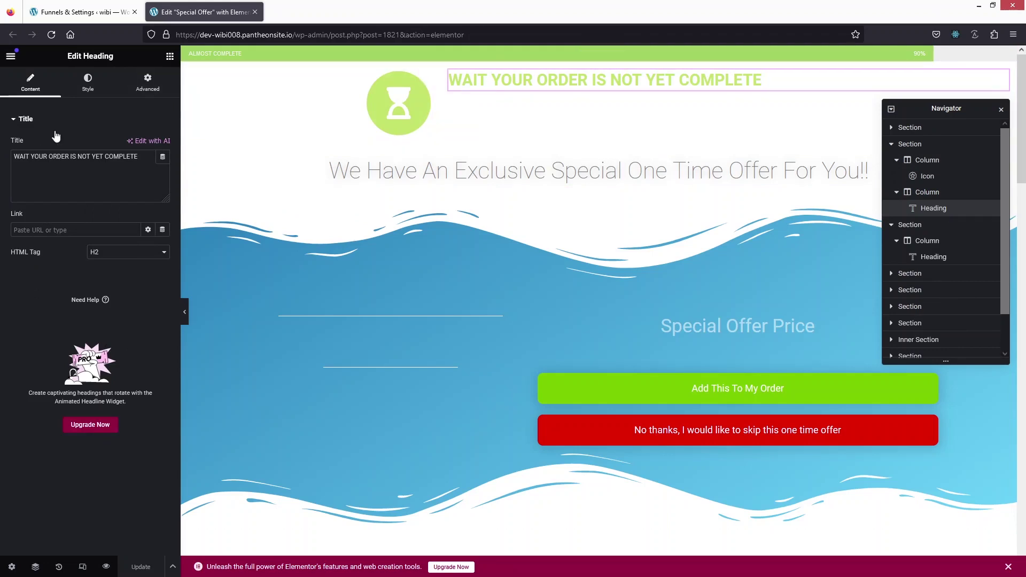
pyautogui.click(87, 83)
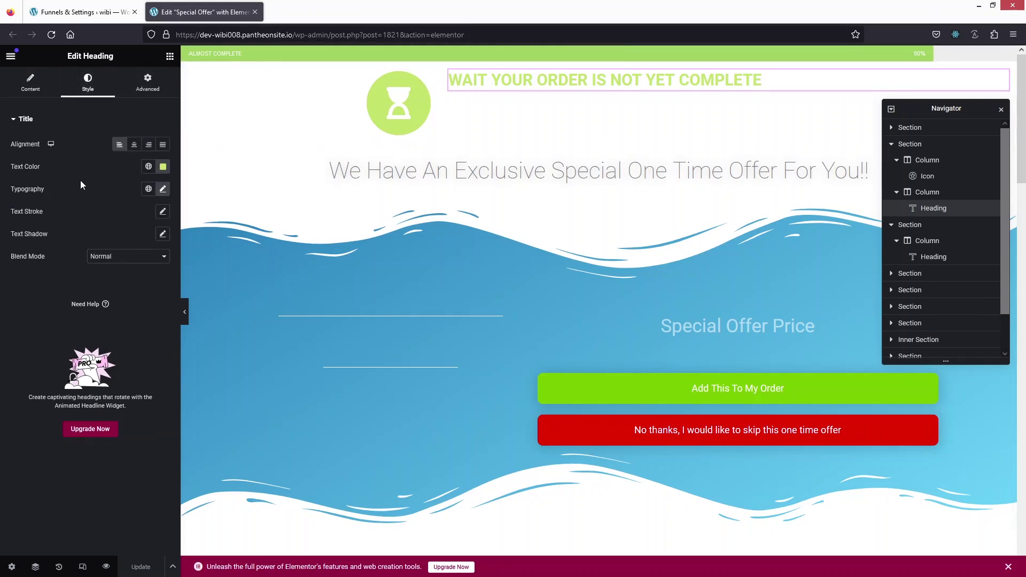
# Step: Close the Navigator and delete the testimonials section from the Special Offer page
pyautogui.scroll(-3, 525, 235)
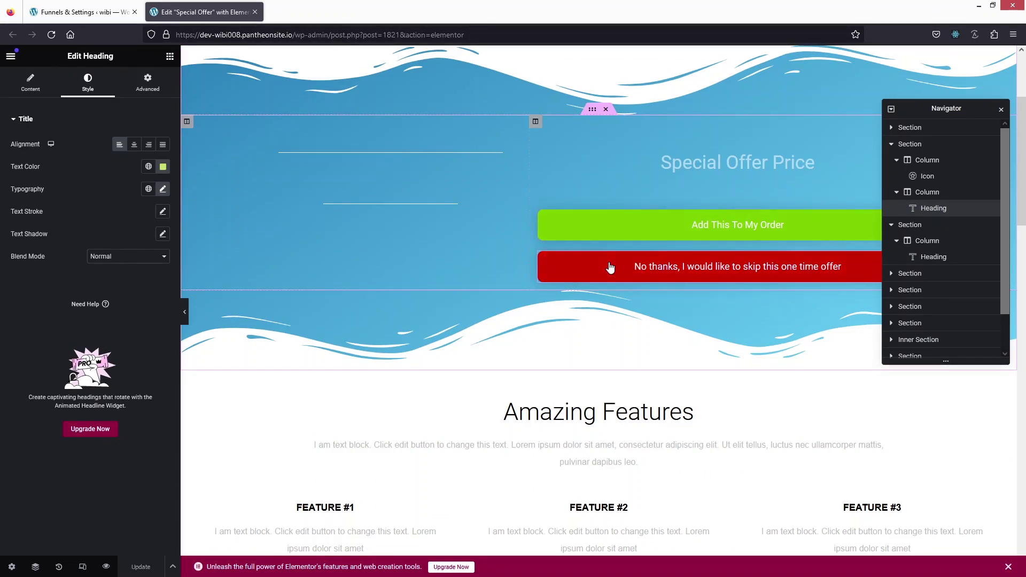
pyautogui.scroll(-3, 611, 268)
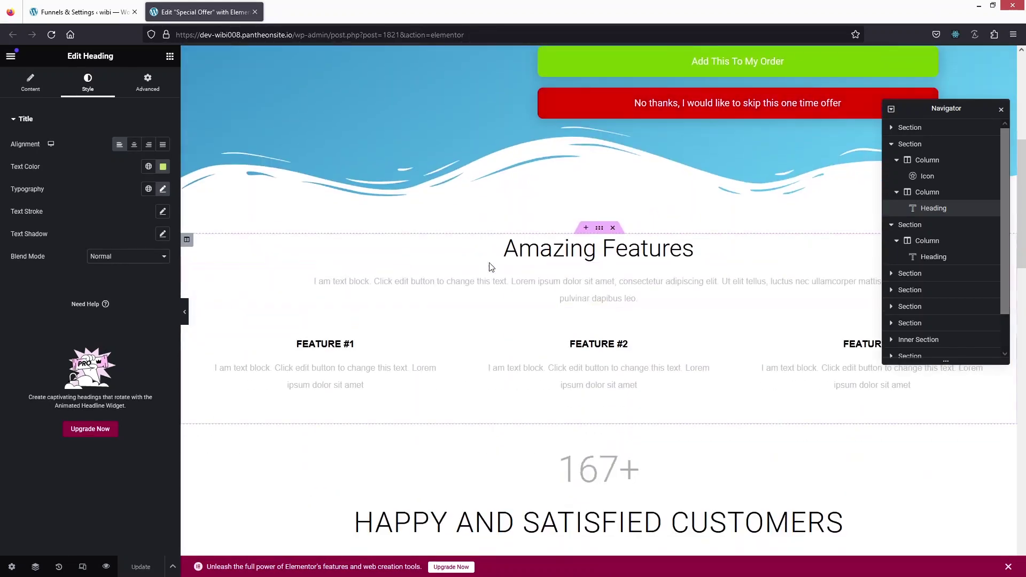
pyautogui.scroll(-4, 534, 241)
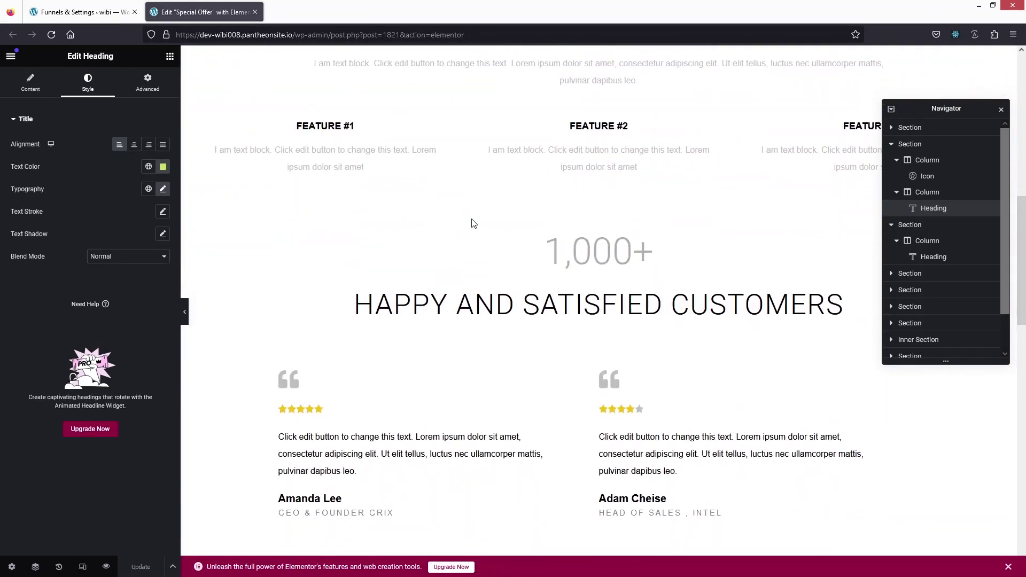
pyautogui.scroll(-4, 498, 339)
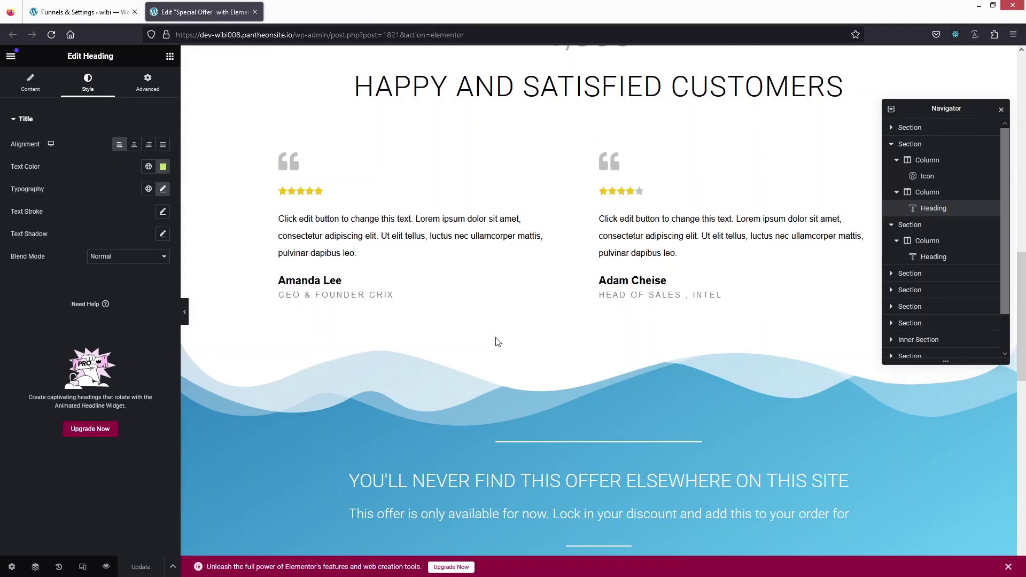
pyautogui.scroll(2, 497, 342)
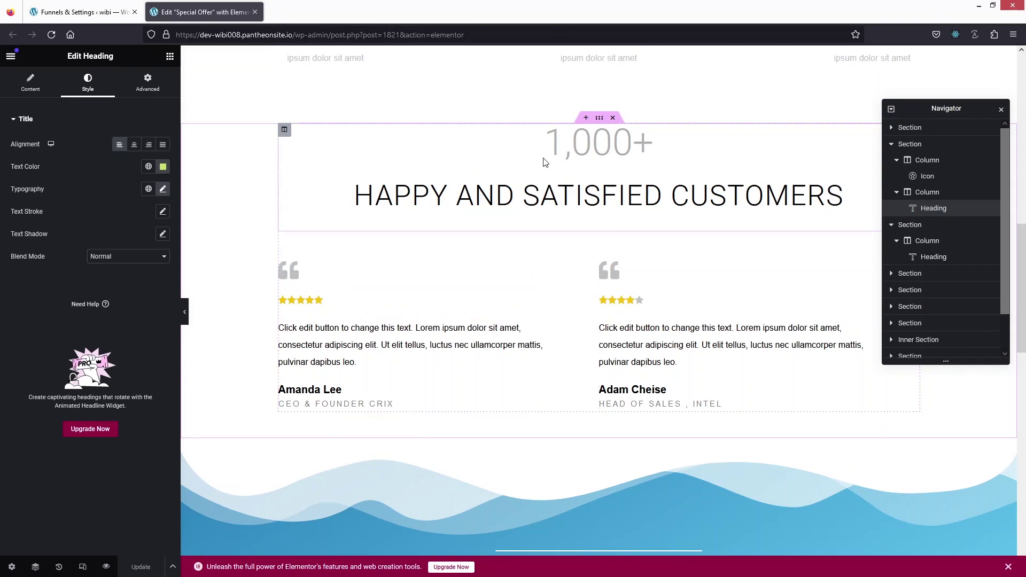
pyautogui.click(1001, 109)
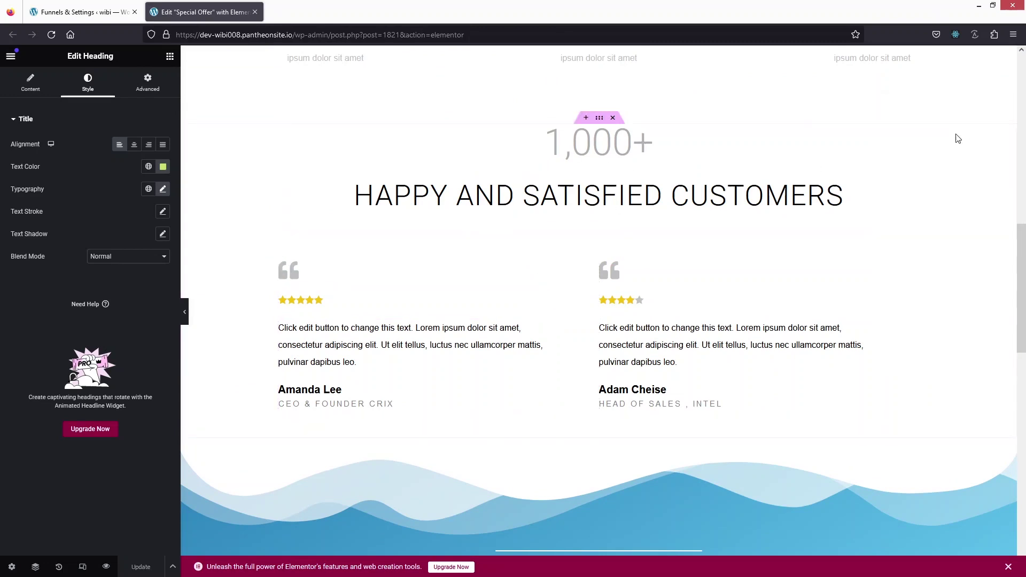
pyautogui.click(614, 119)
# Step: Review the edited offer page layout and save it with Update
pyautogui.scroll(3, 606, 213)
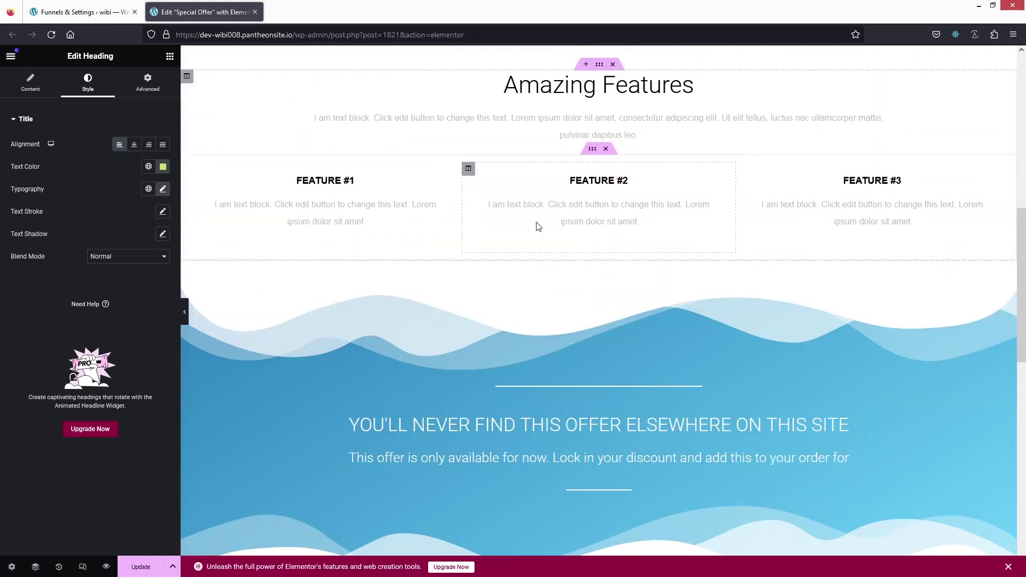
pyautogui.scroll(-5, 435, 319)
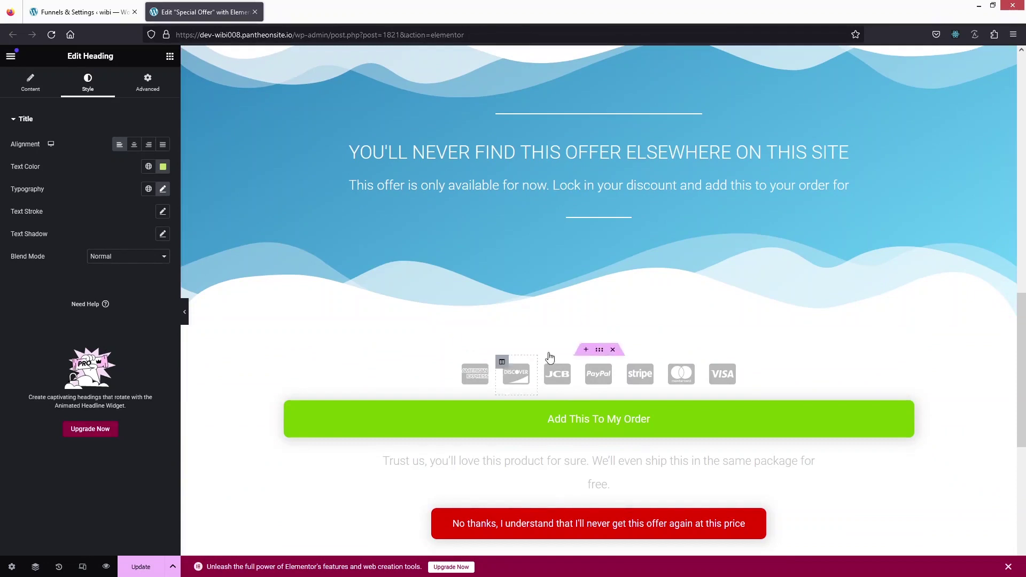
pyautogui.scroll(-2, 558, 348)
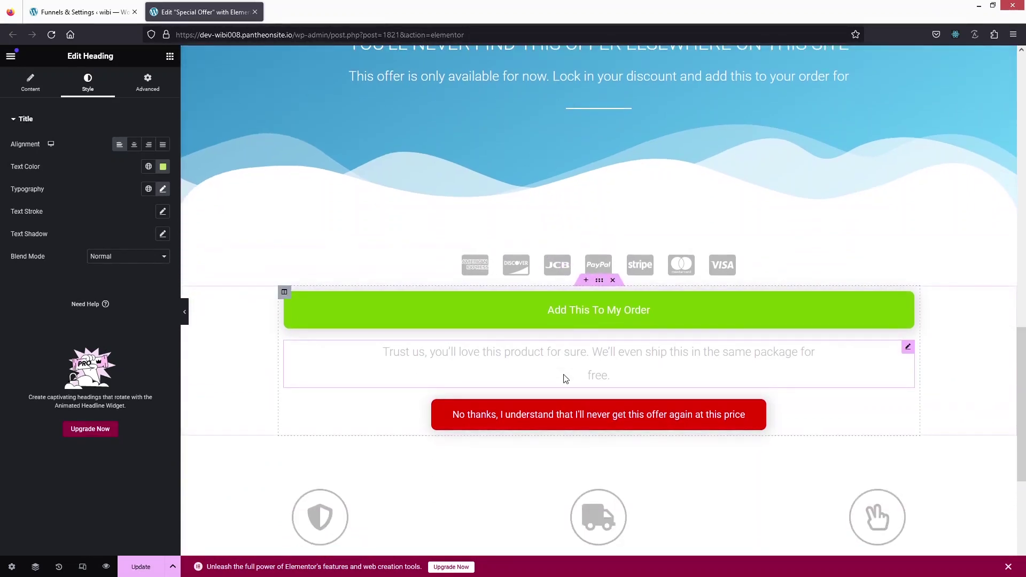
pyautogui.scroll(-2, 565, 379)
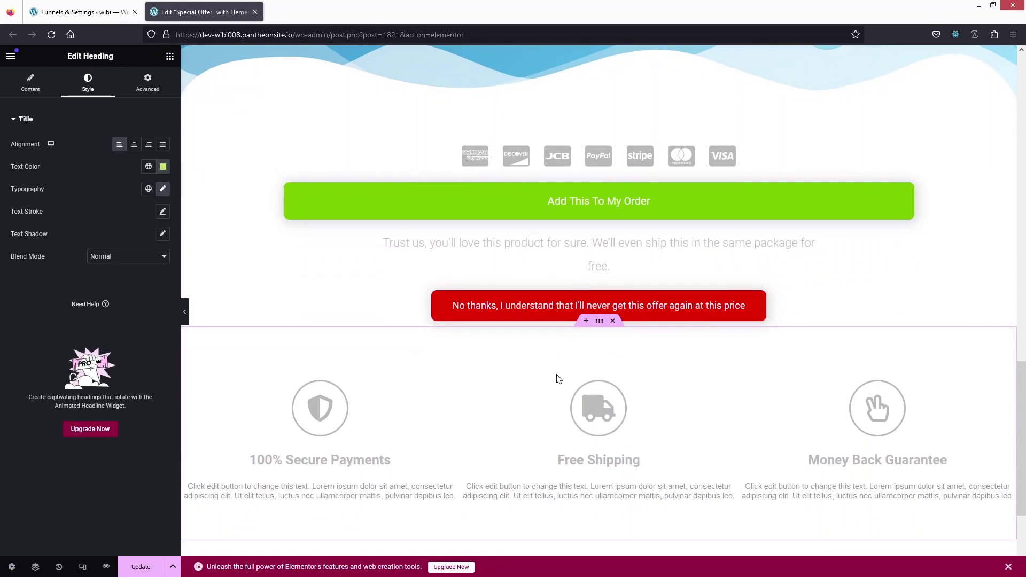
pyautogui.click(123, 567)
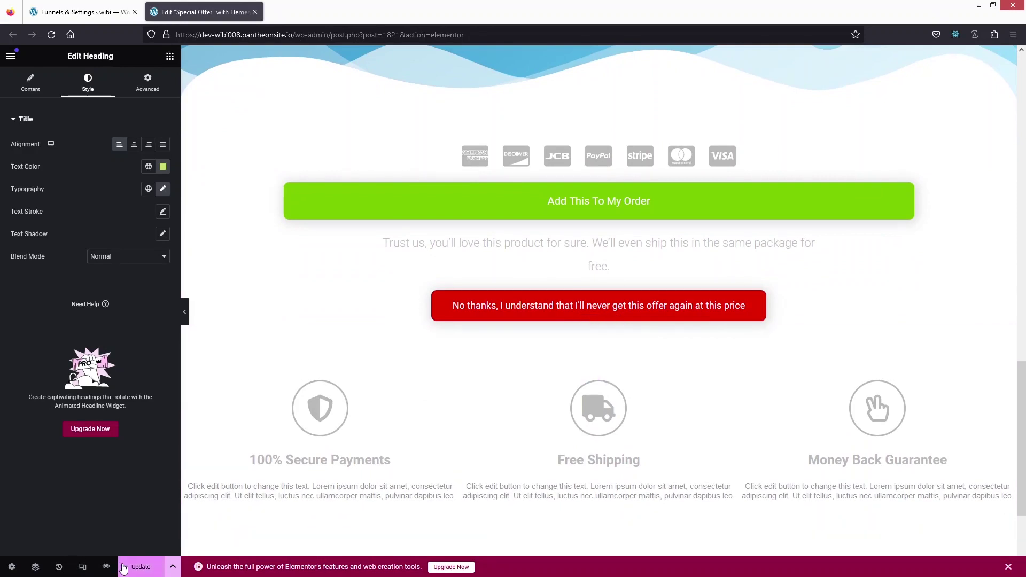
# Step: Save the funnel settings on the Funnels & Settings tab
pyautogui.click(93, 13)
pyautogui.scroll(-4, 248, 385)
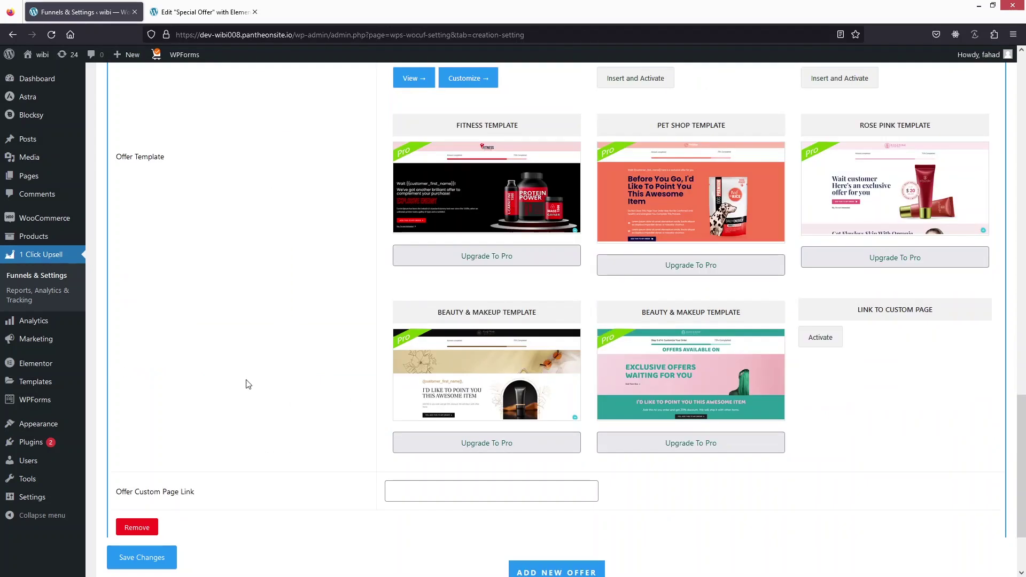
pyautogui.click(158, 558)
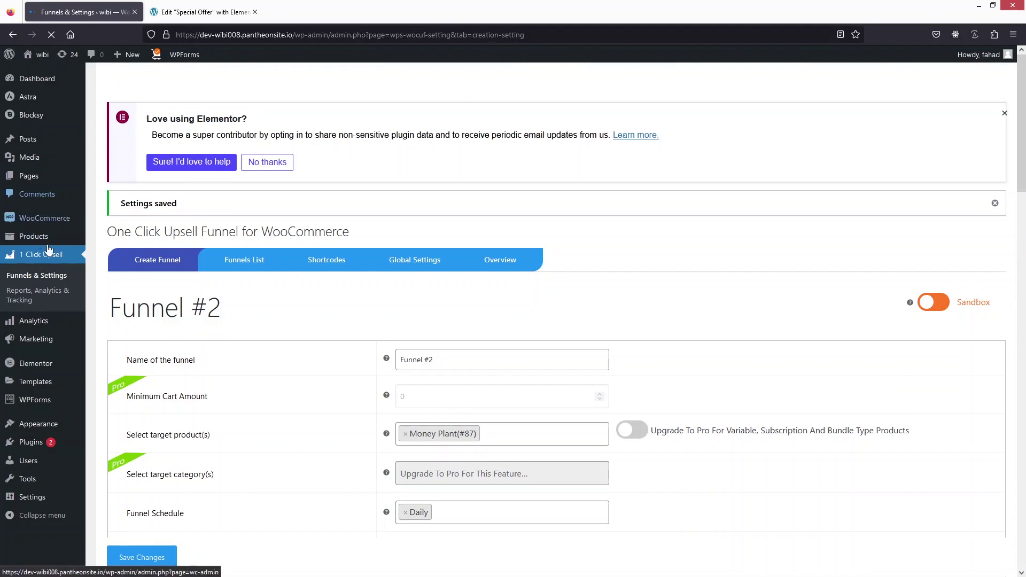
# Step: Open All Products and the Money Plant product page in new tabs
pyautogui.moveTo(45, 245)
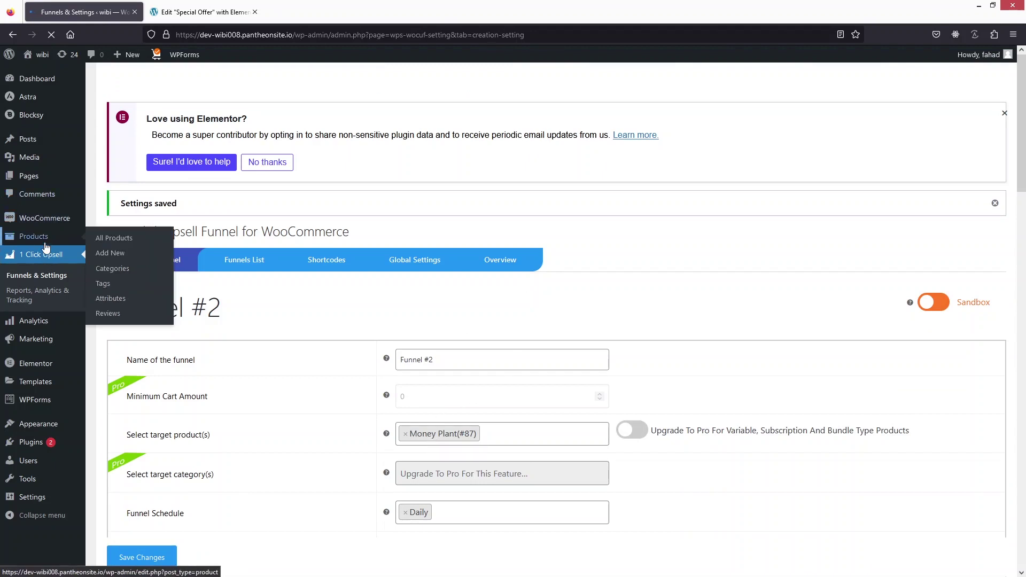
pyautogui.middleClick(128, 238)
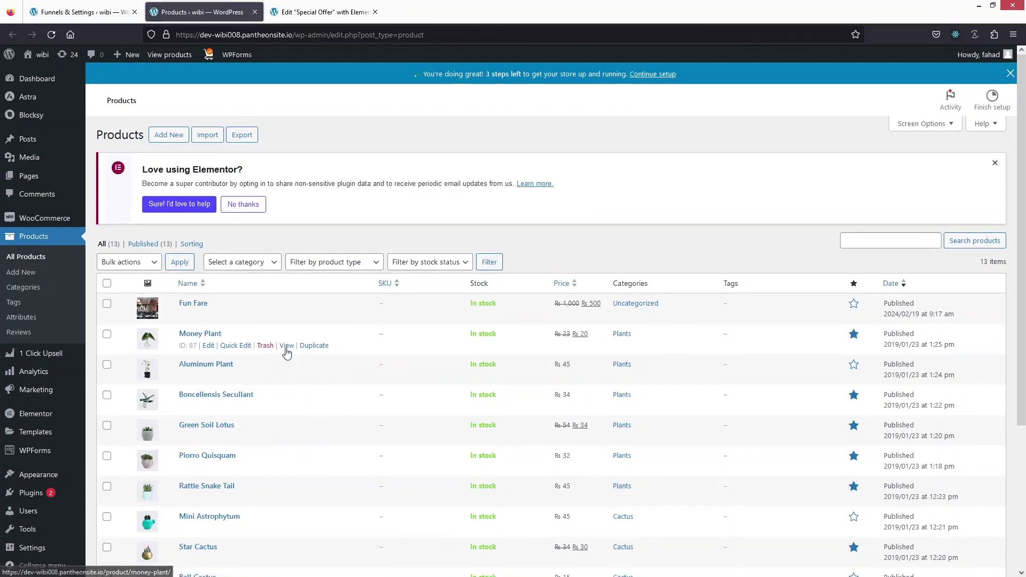
pyautogui.middleClick(287, 346)
# Step: Add Money Plant to the cart and place a test order through checkout
pyautogui.scroll(-1, 522, 155)
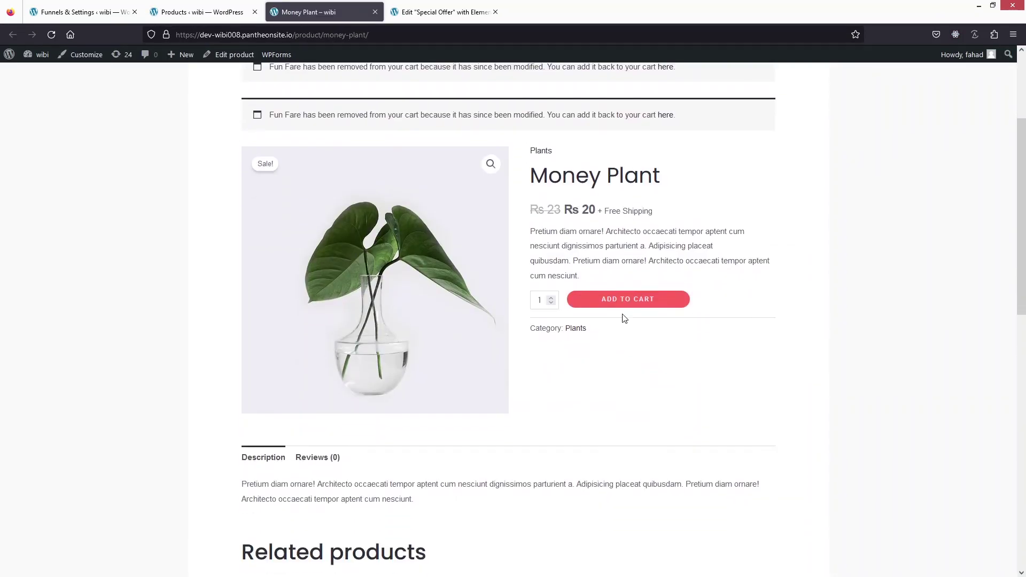
pyautogui.click(617, 303)
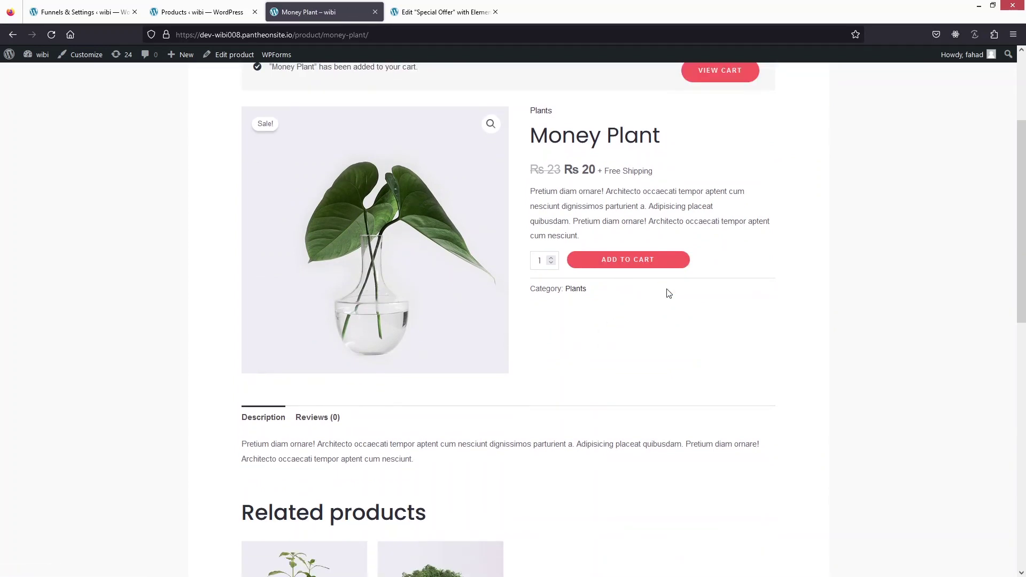
pyautogui.click(722, 183)
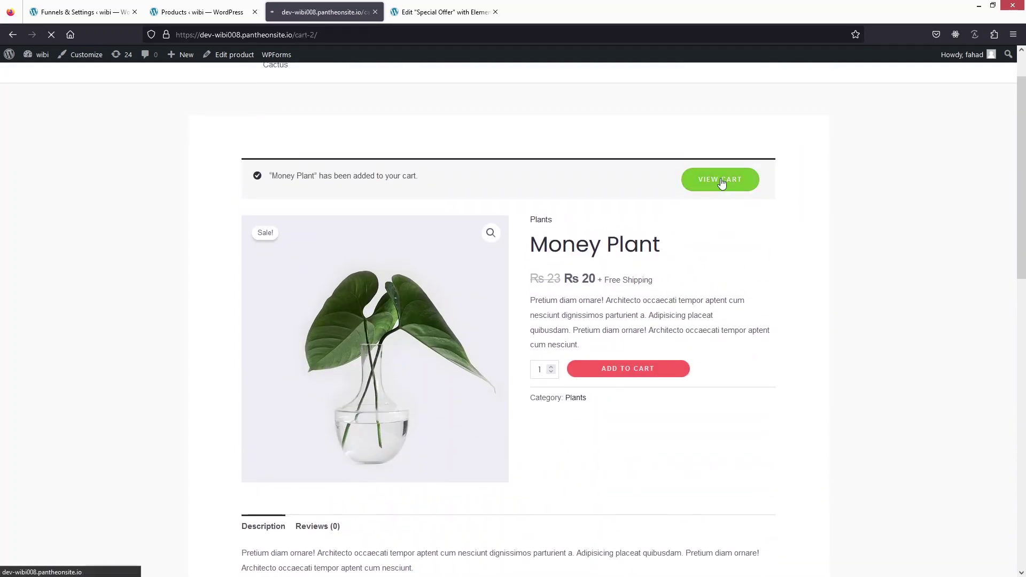
pyautogui.click(607, 489)
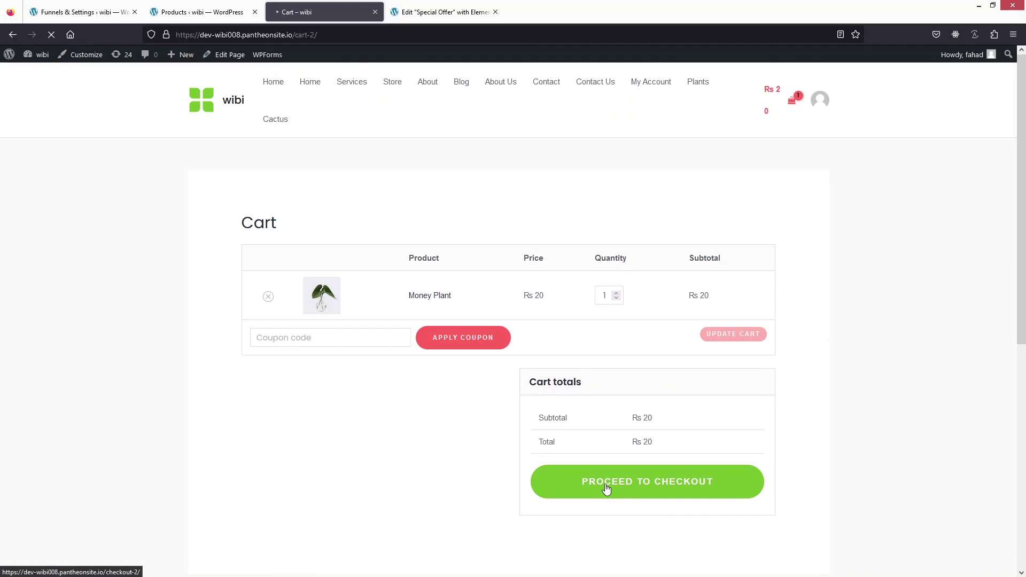
pyautogui.scroll(-2, 374, 322)
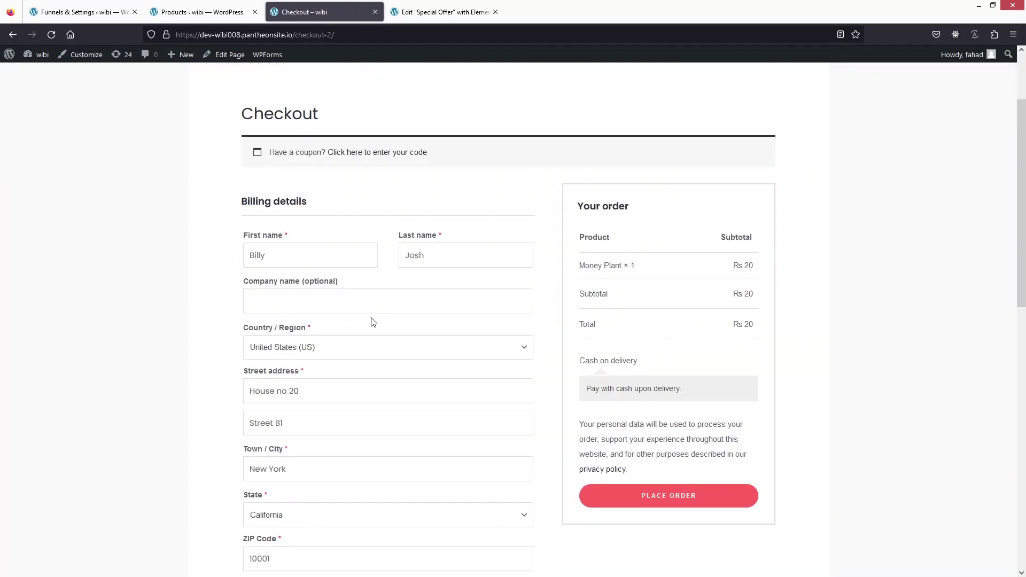
pyautogui.scroll(-2, 415, 360)
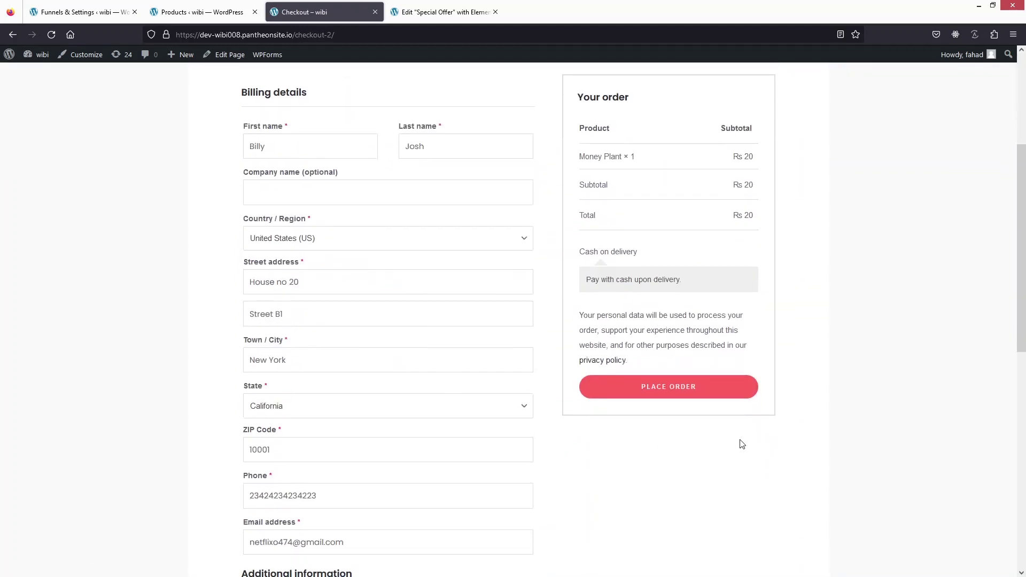
pyautogui.click(621, 391)
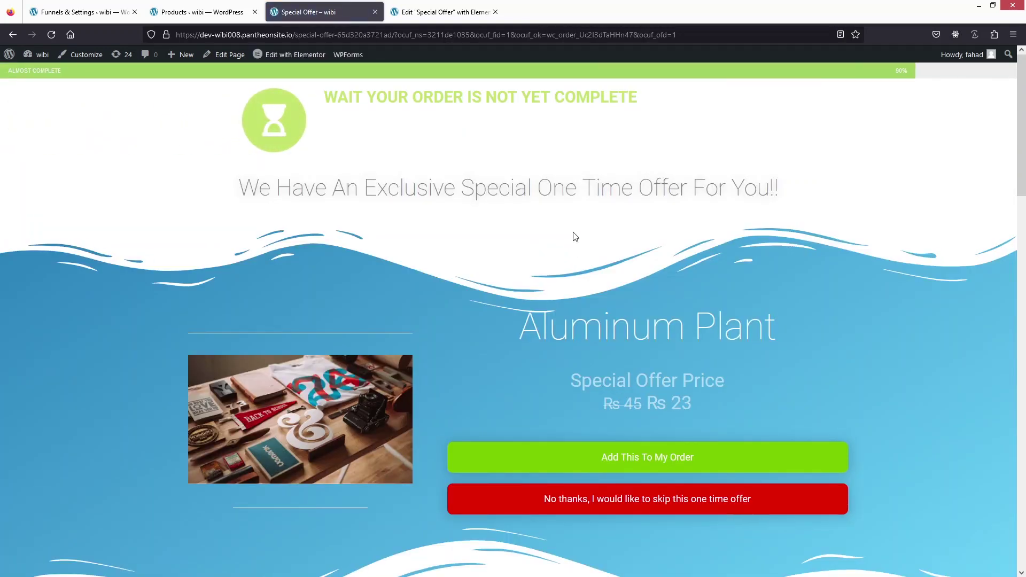
# Step: Accept the Aluminum Plant offer at Rs 23, bringing the order total to Rs 43
pyautogui.scroll(-3, 540, 139)
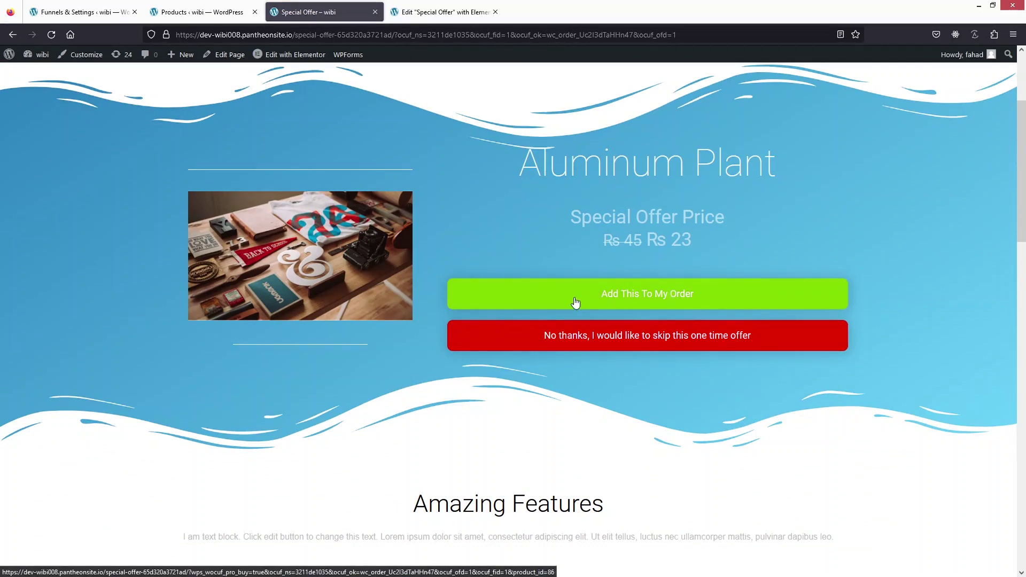
pyautogui.scroll(2, 576, 303)
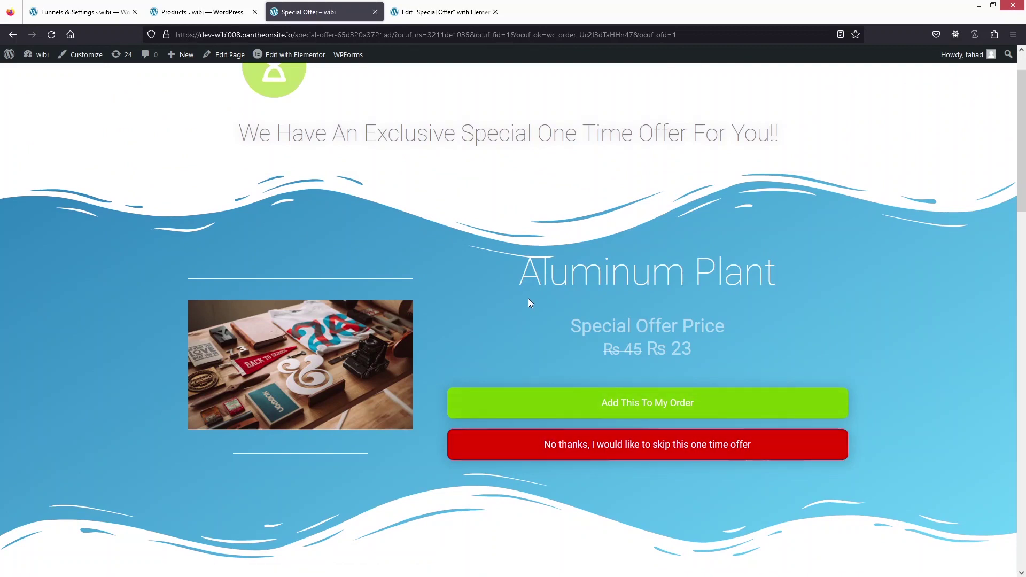
pyautogui.click(565, 399)
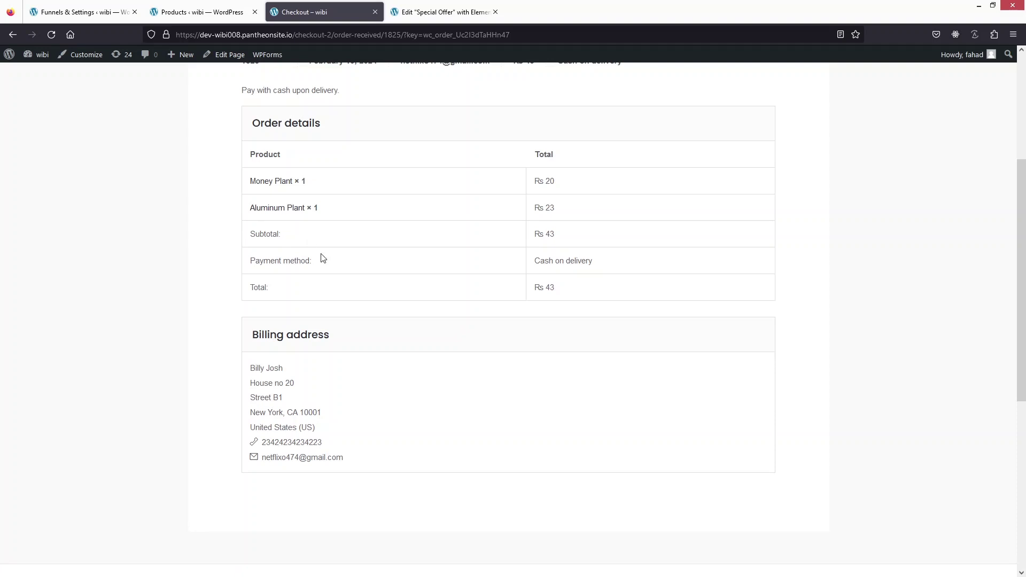
# Step: Change Offer #1's product to Green Soil Lotus (#84) and save the funnel
pyautogui.click(102, 8)
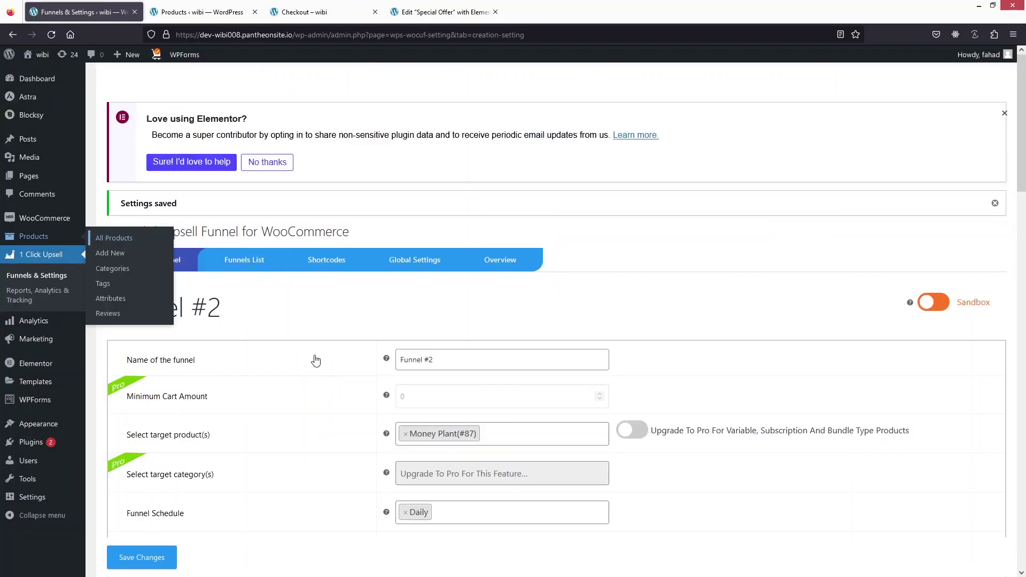
pyautogui.scroll(-10, 315, 361)
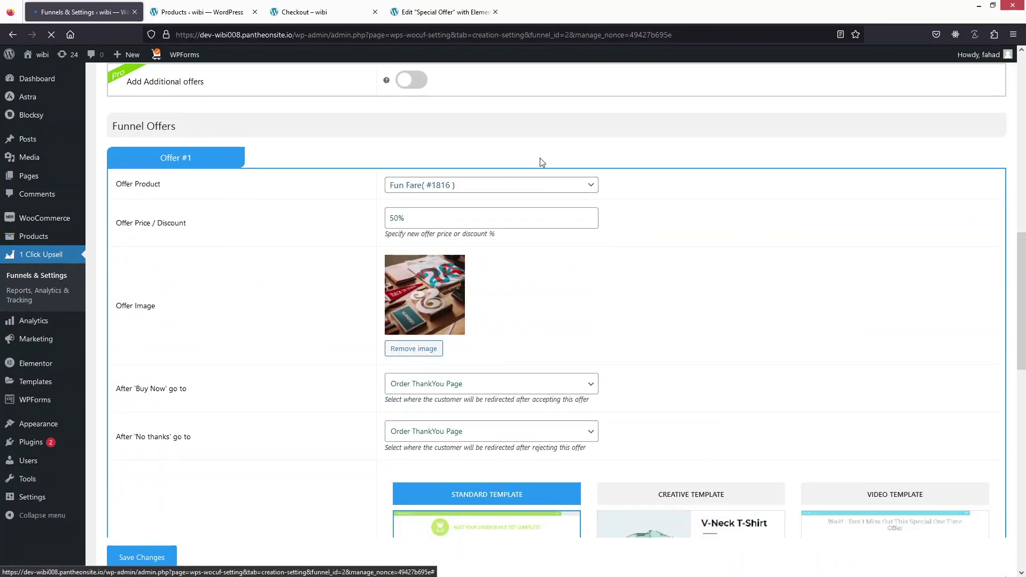
pyautogui.click(536, 187)
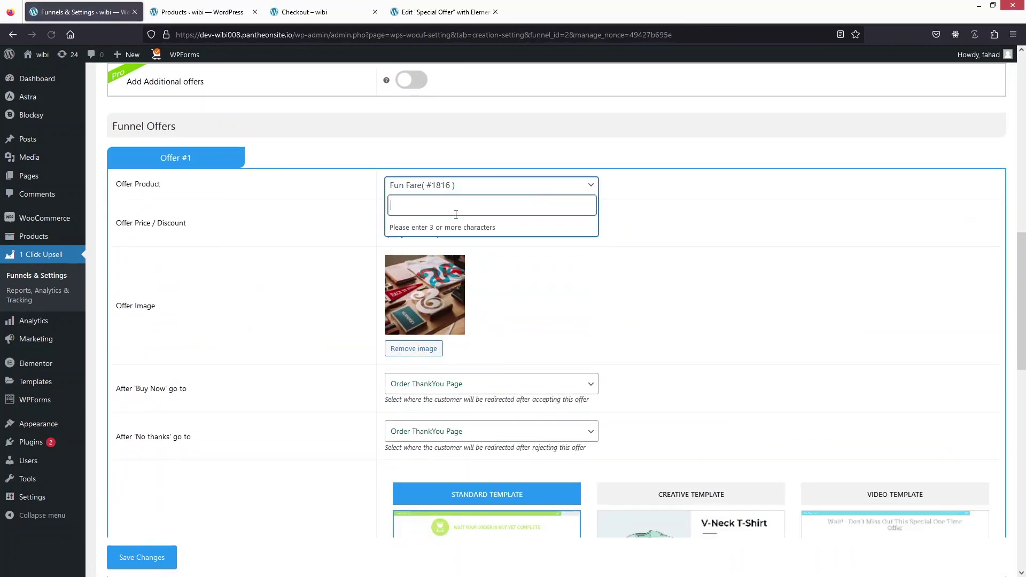
pyautogui.write('Soil')
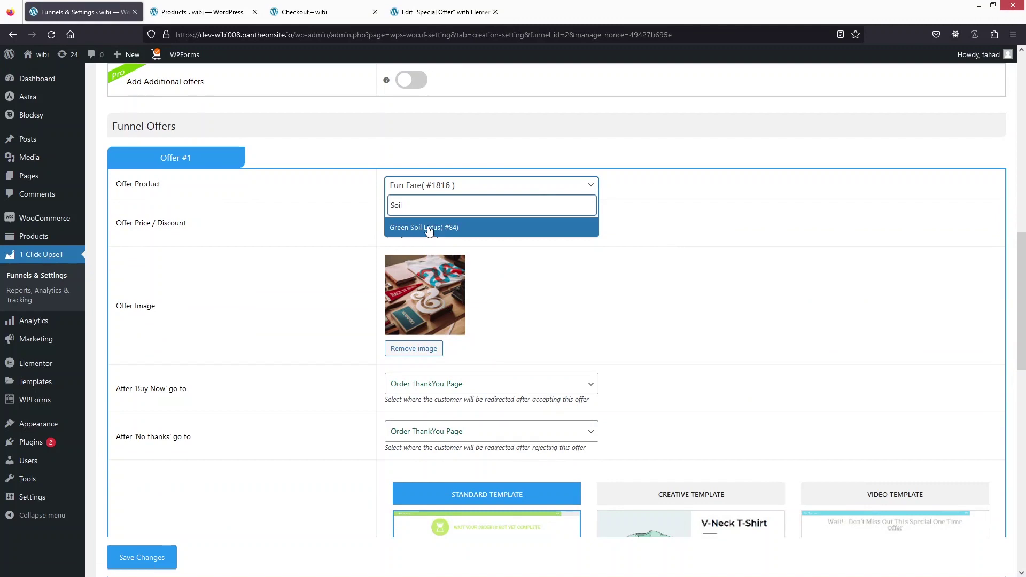
pyautogui.click(429, 228)
pyautogui.scroll(-2, 327, 358)
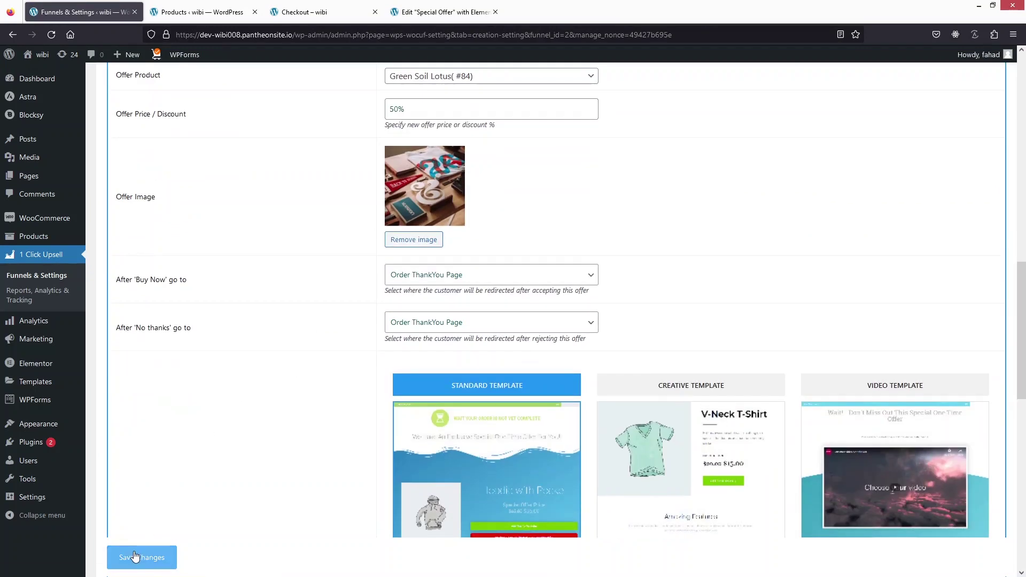
pyautogui.click(135, 557)
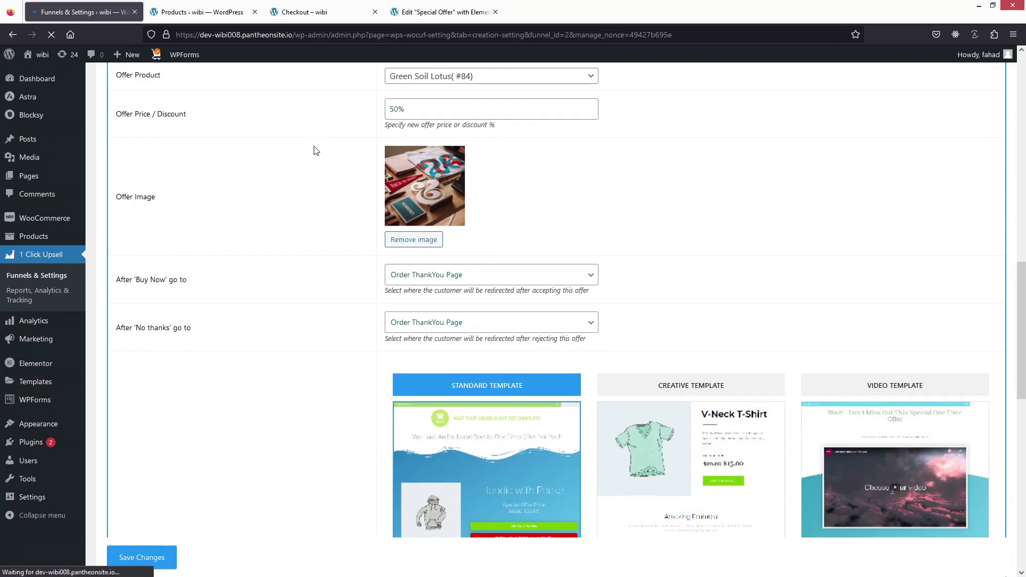
# Step: Scroll down past Offer #1 and its template options toward ADD NEW OFFER
pyautogui.scroll(-4, 299, 320)
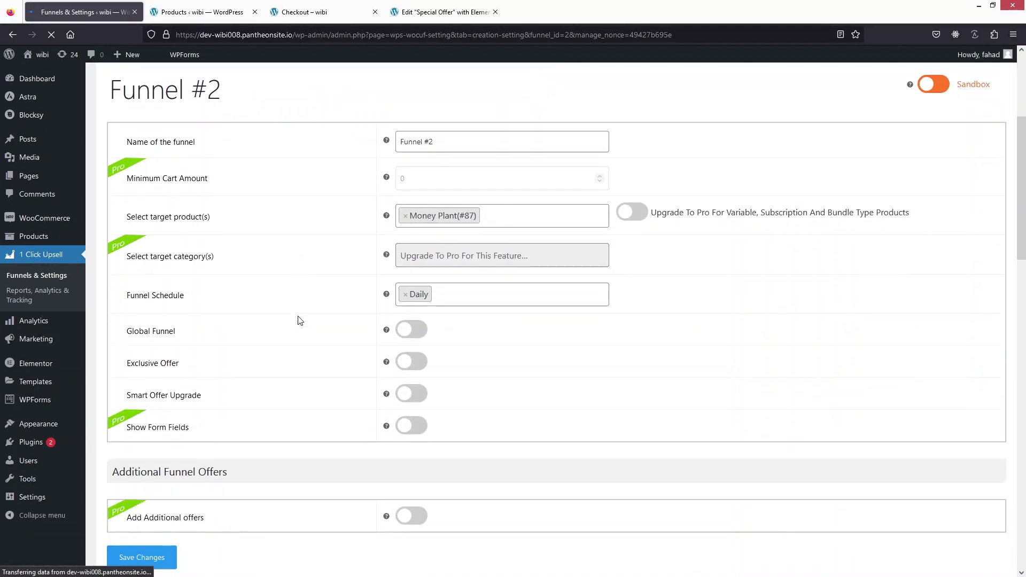
pyautogui.scroll(-8, 267, 342)
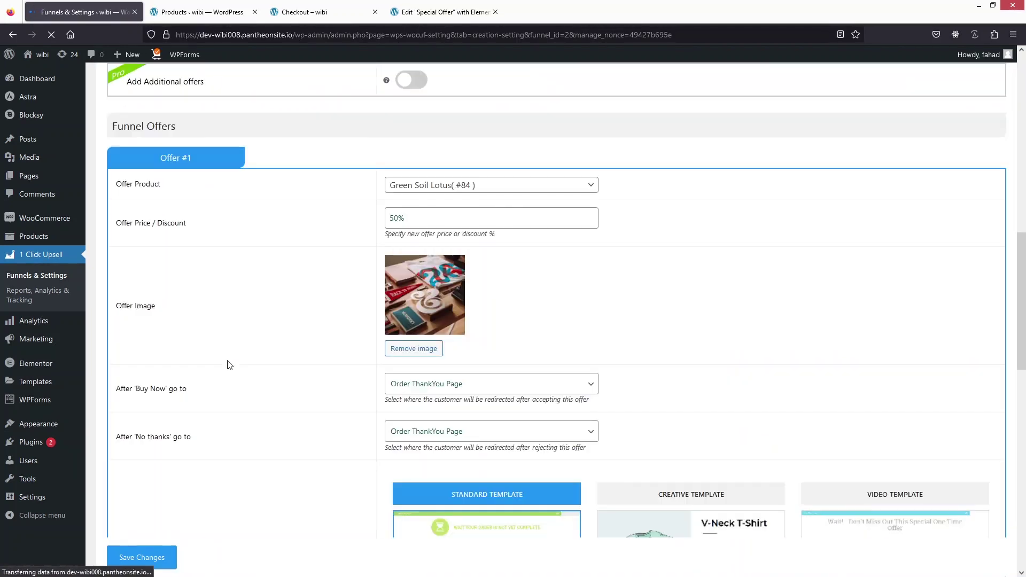
pyautogui.scroll(-6, 287, 326)
pyautogui.scroll(-6, 289, 328)
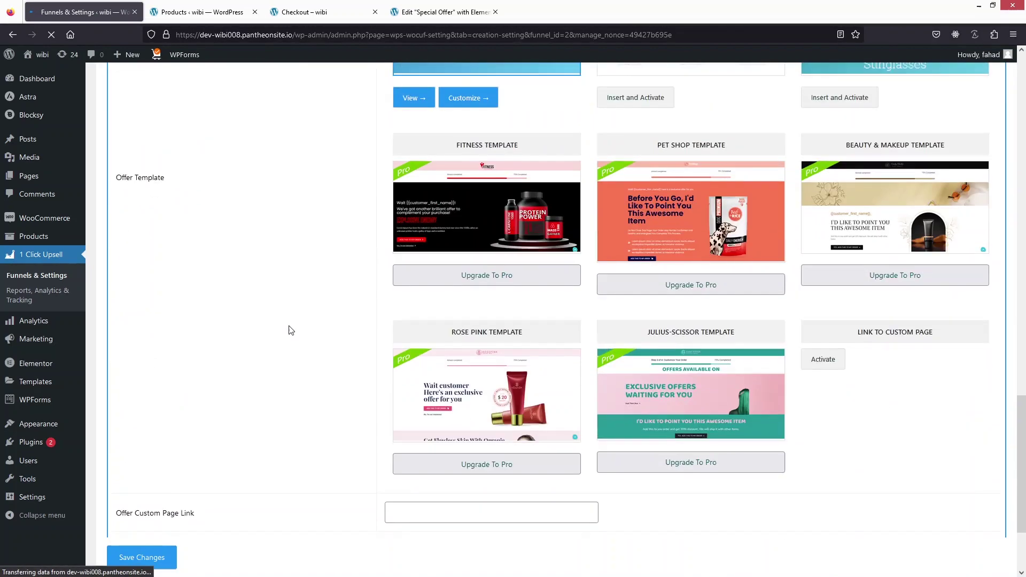
# Step: Add a second offer to the funnel with Mini Astrophytum as its product
pyautogui.click(576, 477)
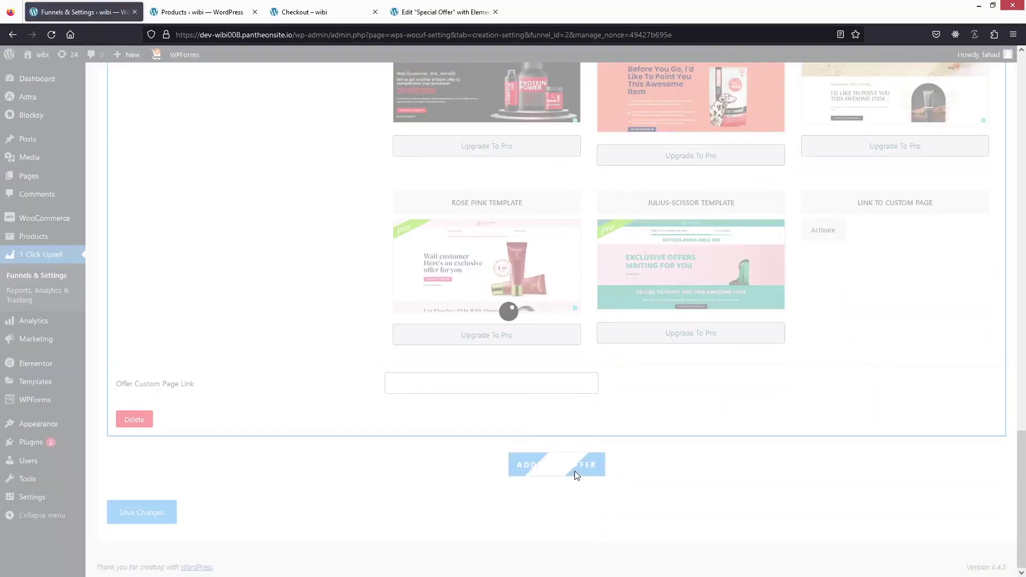
pyautogui.scroll(-5, 459, 99)
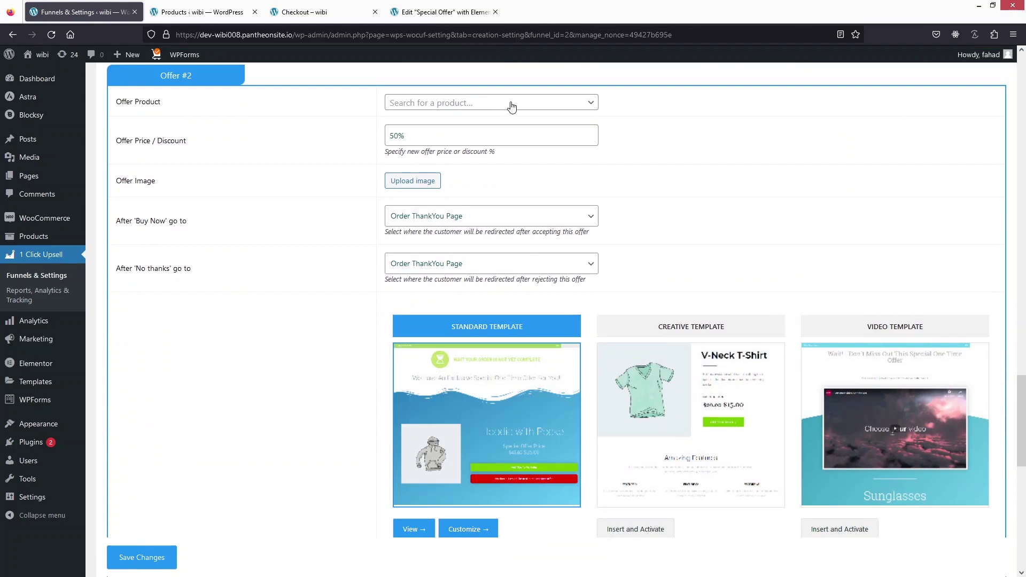
pyautogui.scroll(1, 523, 141)
pyautogui.click(536, 161)
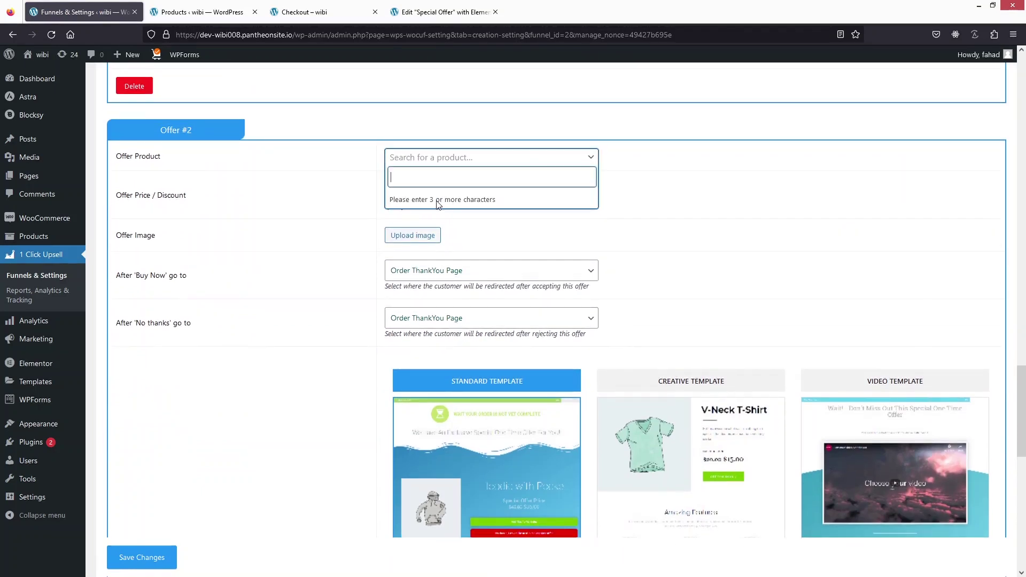
pyautogui.write('Mini')
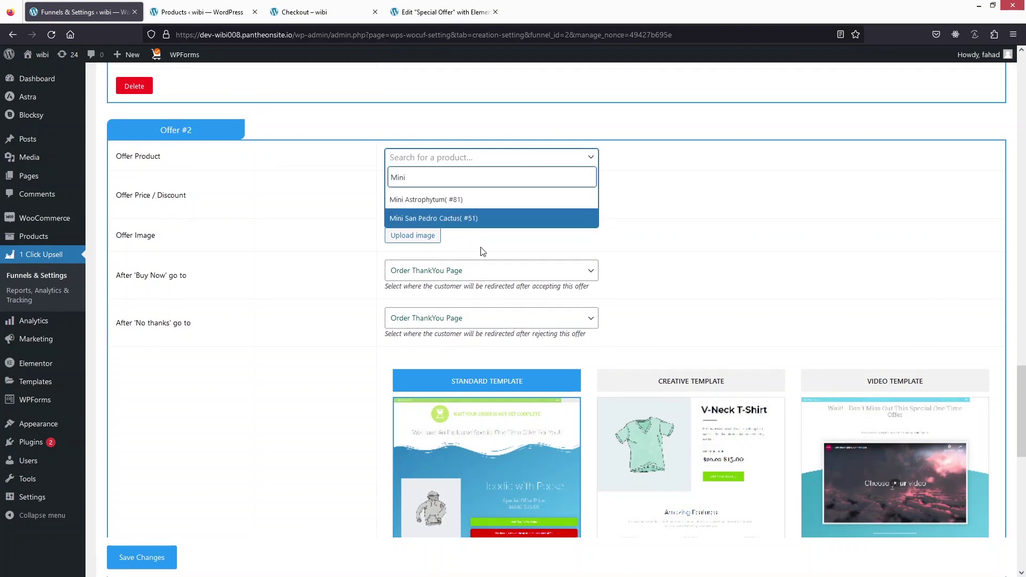
pyautogui.click(443, 200)
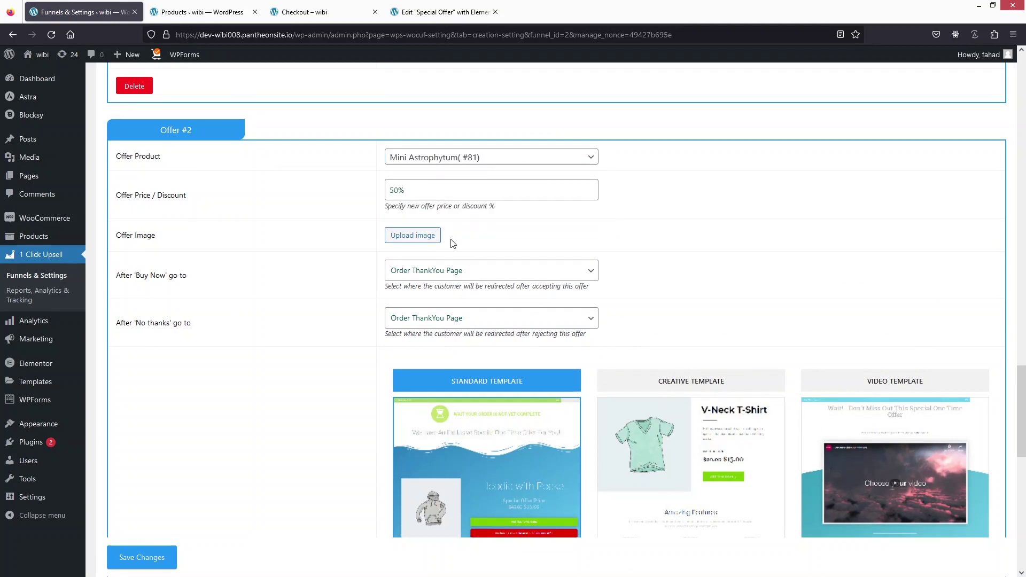
# Step: Set the teal cactus photo as the Offer #2 image
pyautogui.click(422, 236)
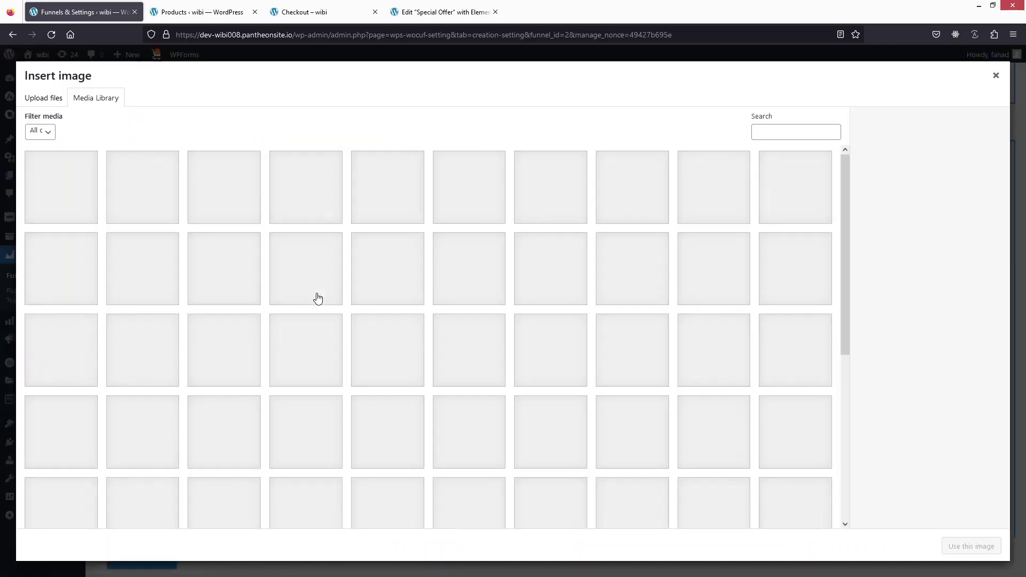
pyautogui.scroll(-3, 358, 369)
pyautogui.scroll(-3, 363, 375)
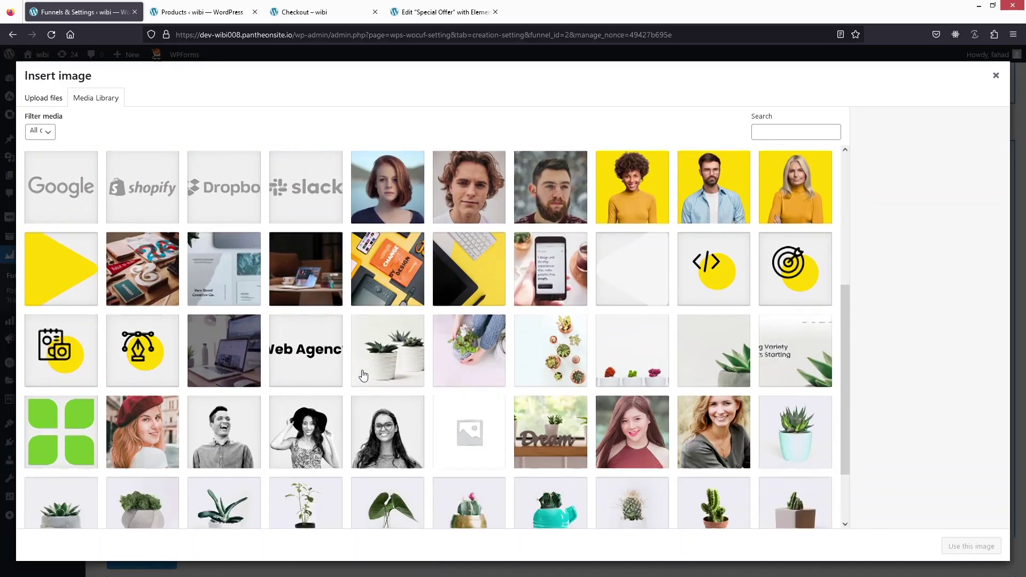
pyautogui.click(559, 427)
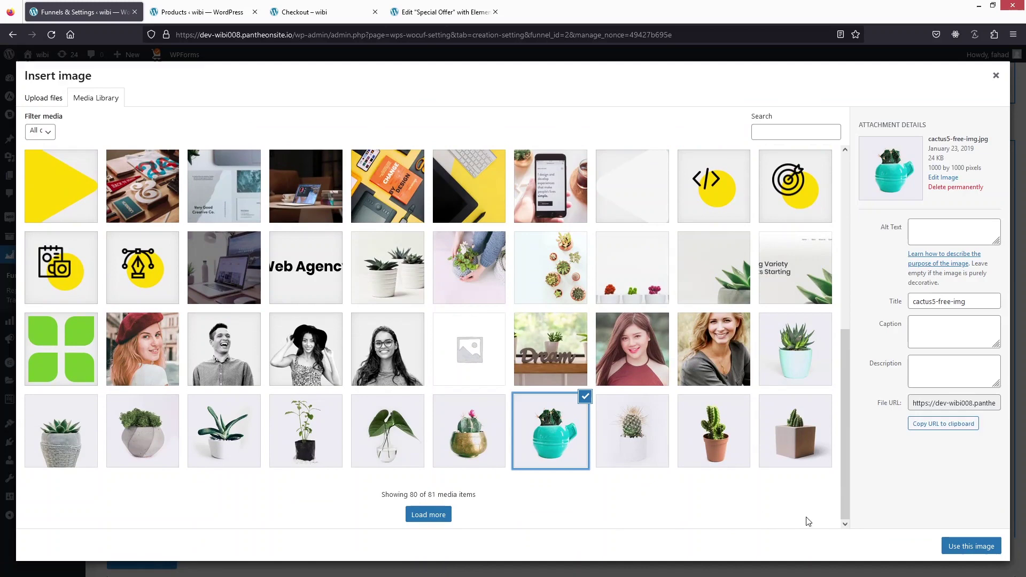
pyautogui.click(962, 546)
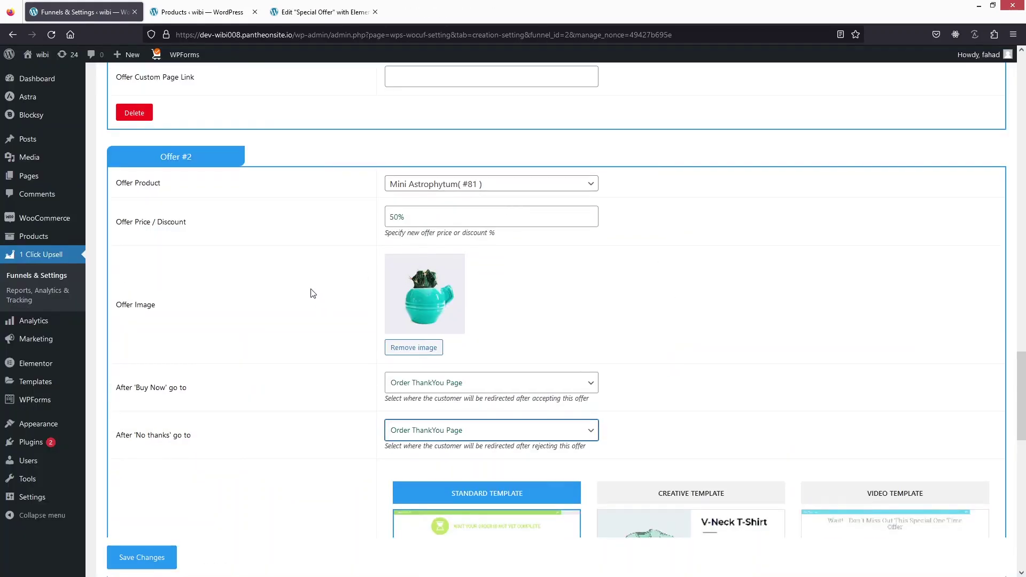
# Step: Route Offer #1's 'No thanks' to Offer #2 and save the funnel settings
pyautogui.scroll(-4, 313, 294)
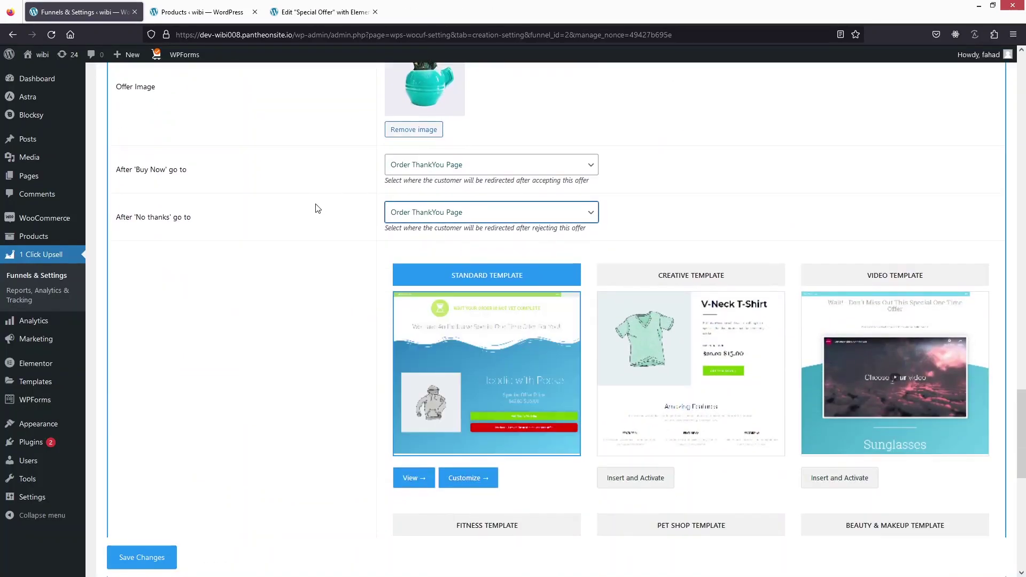
pyautogui.scroll(2, 342, 270)
pyautogui.scroll(-10, 342, 269)
pyautogui.scroll(6, 342, 269)
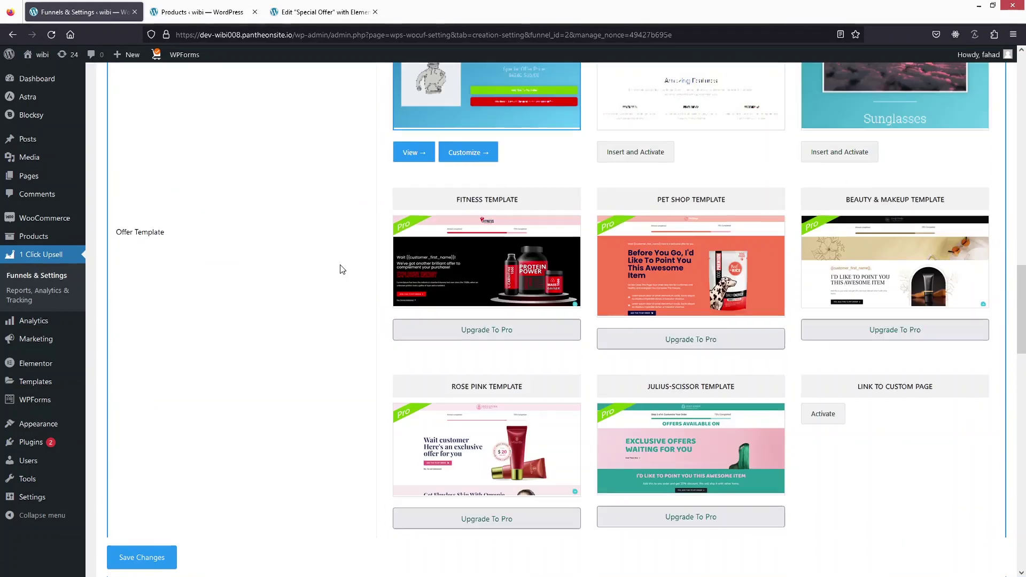
pyautogui.scroll(4, 342, 269)
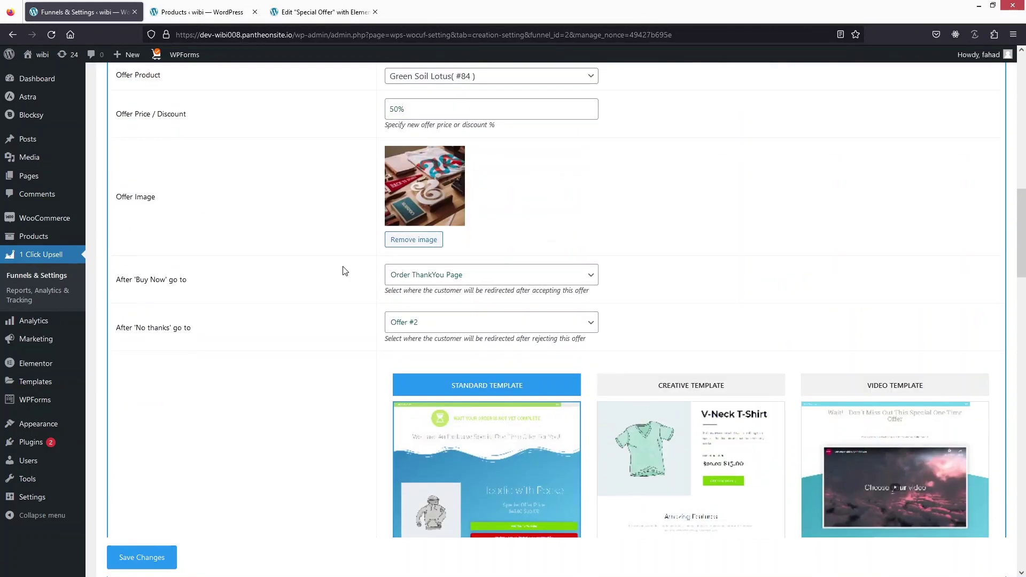
pyautogui.click(488, 326)
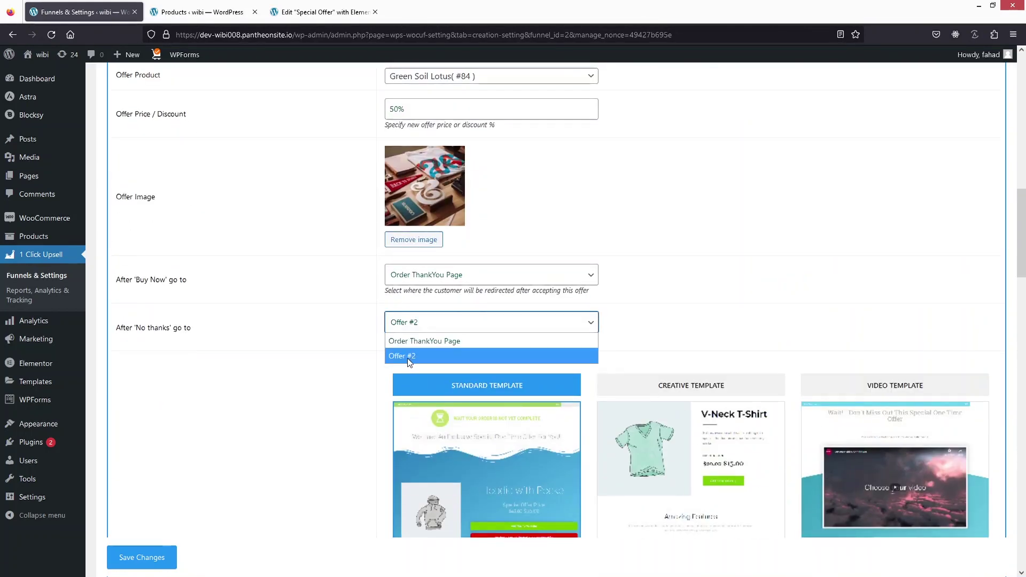
pyautogui.click(142, 558)
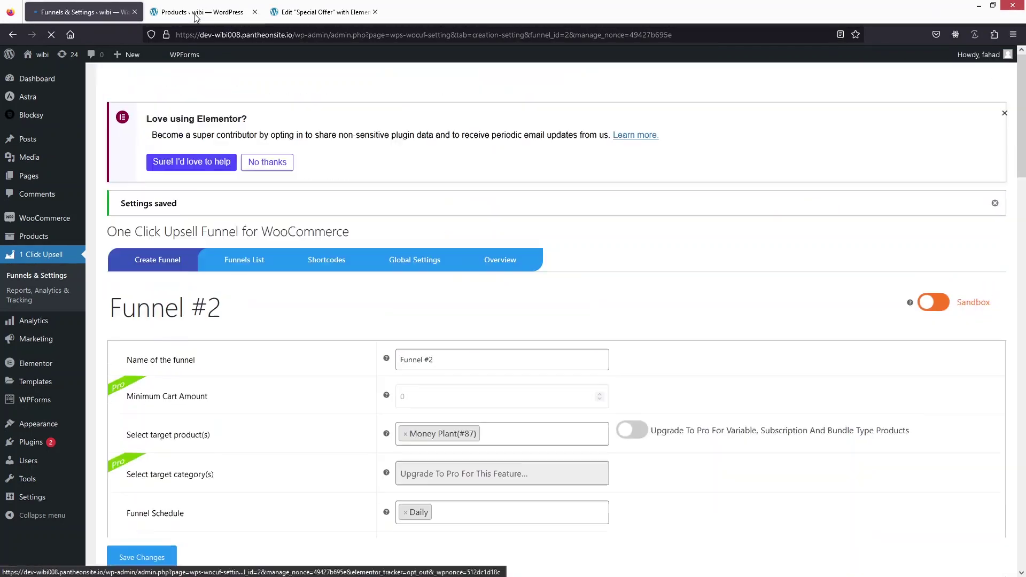
pyautogui.click(193, 12)
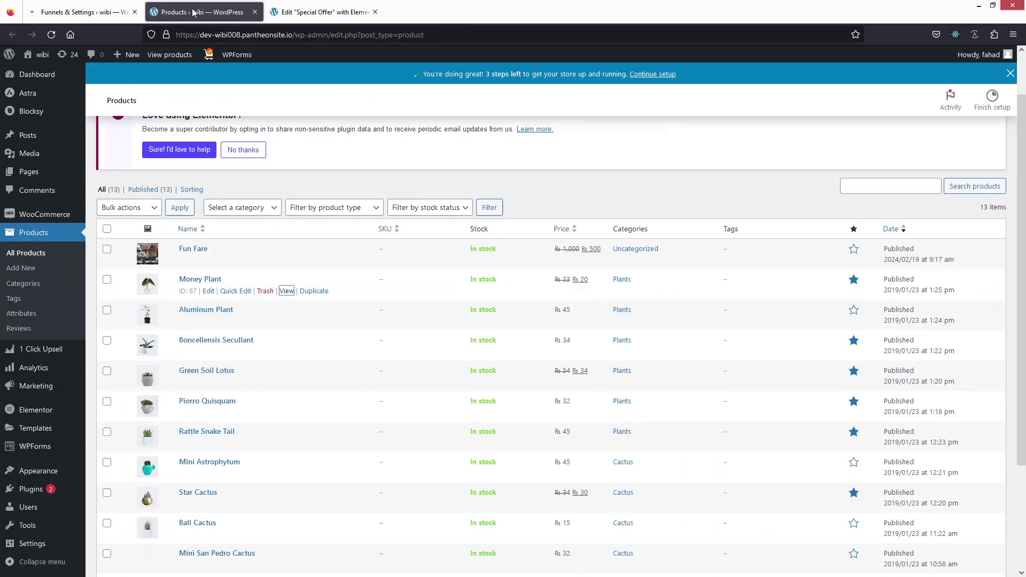
# Step: Add Money Plant to the cart from its product page and place a checkout order
pyautogui.middleClick(287, 291)
pyautogui.click(323, 12)
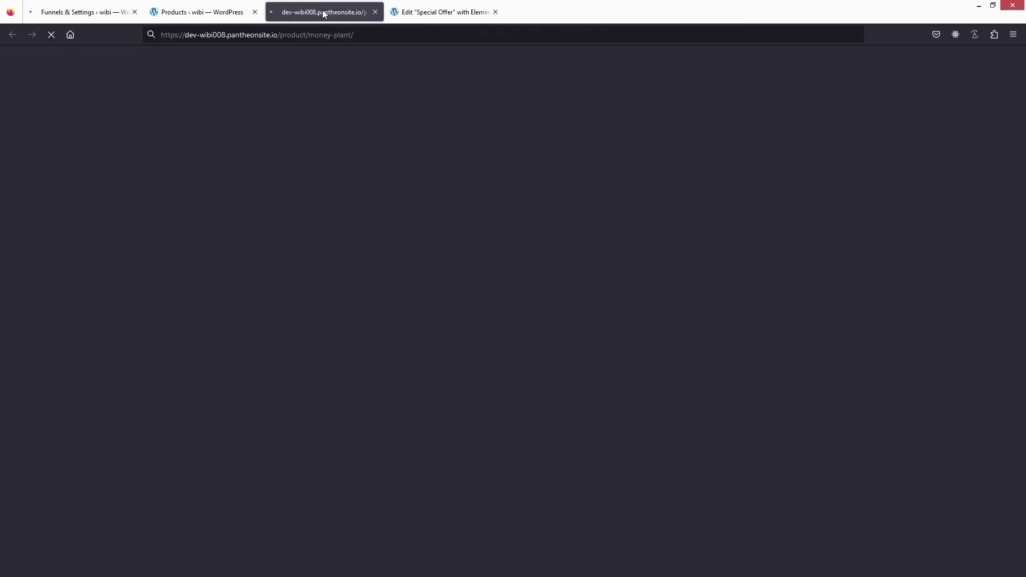
pyautogui.click(612, 367)
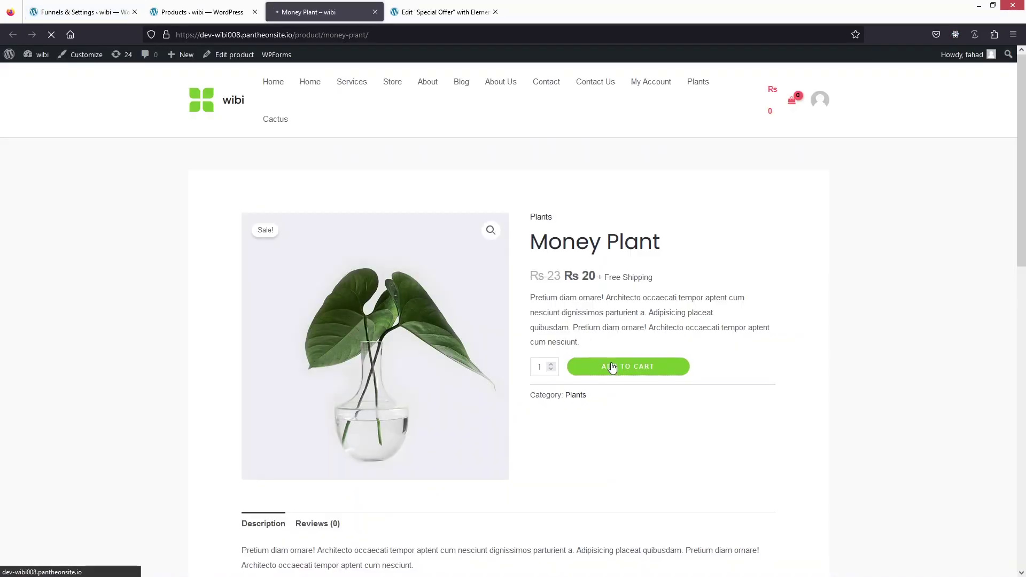
pyautogui.click(721, 234)
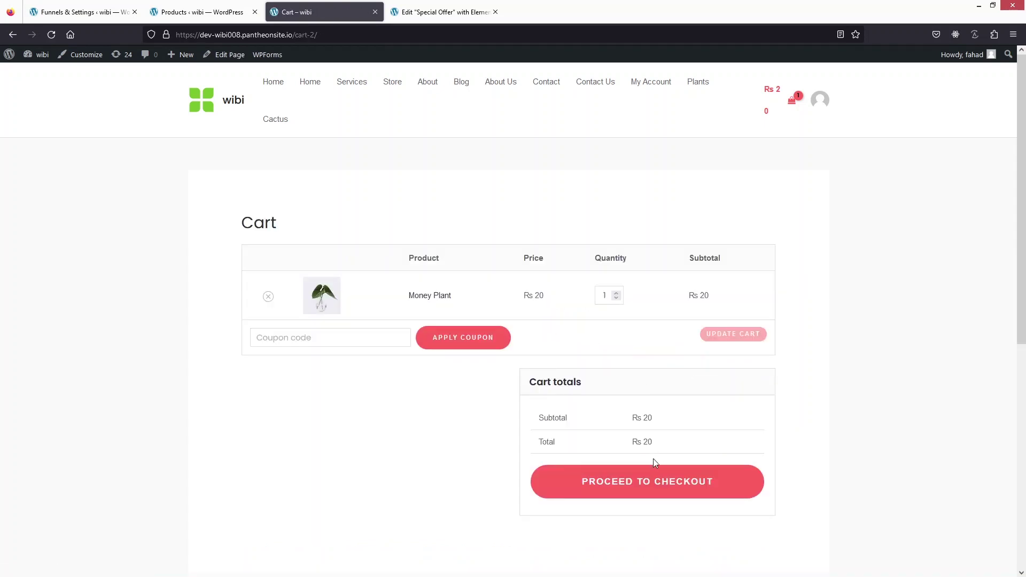
pyautogui.click(570, 483)
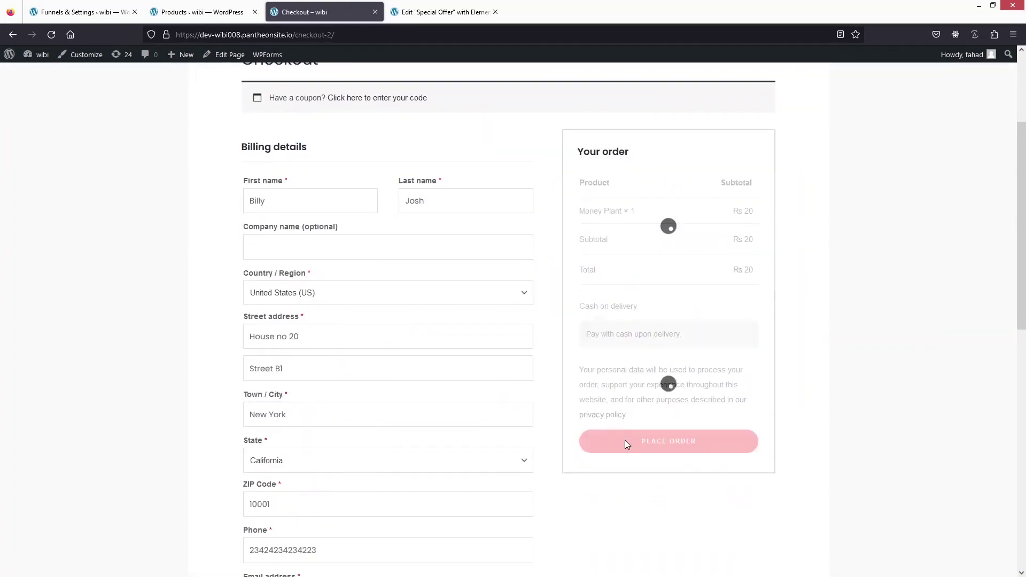
pyautogui.click(662, 441)
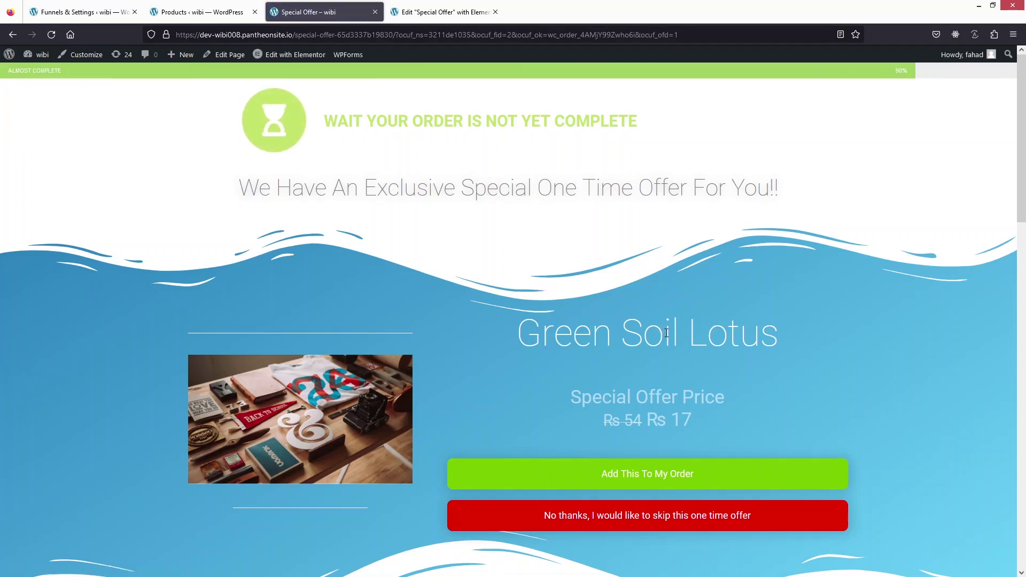
# Step: Decline the Green Soil Lotus offer, then add Mini Astrophytum at Rs 23 to the order
pyautogui.scroll(-2, 636, 341)
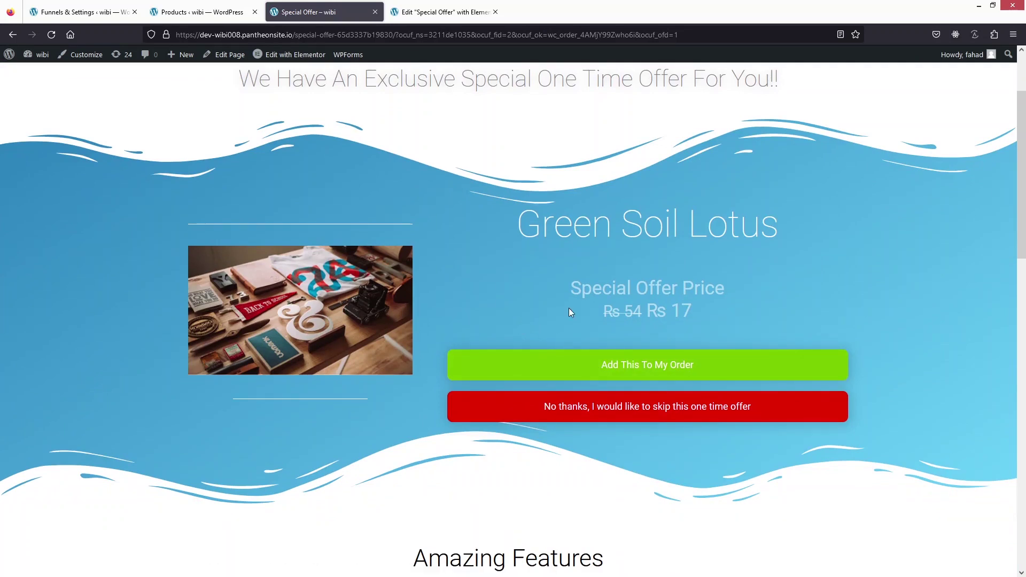
pyautogui.click(528, 411)
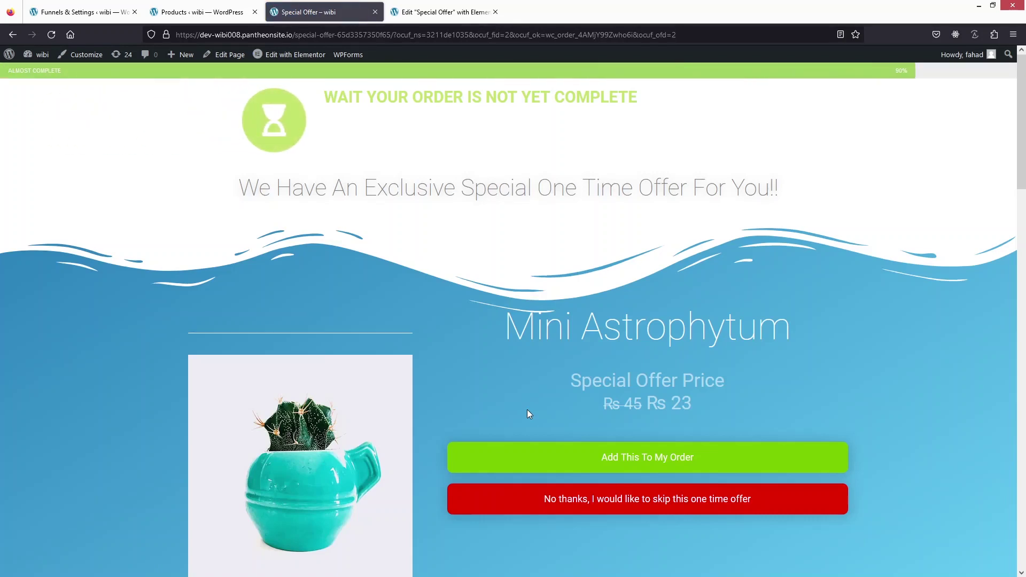
pyautogui.scroll(-1, 527, 413)
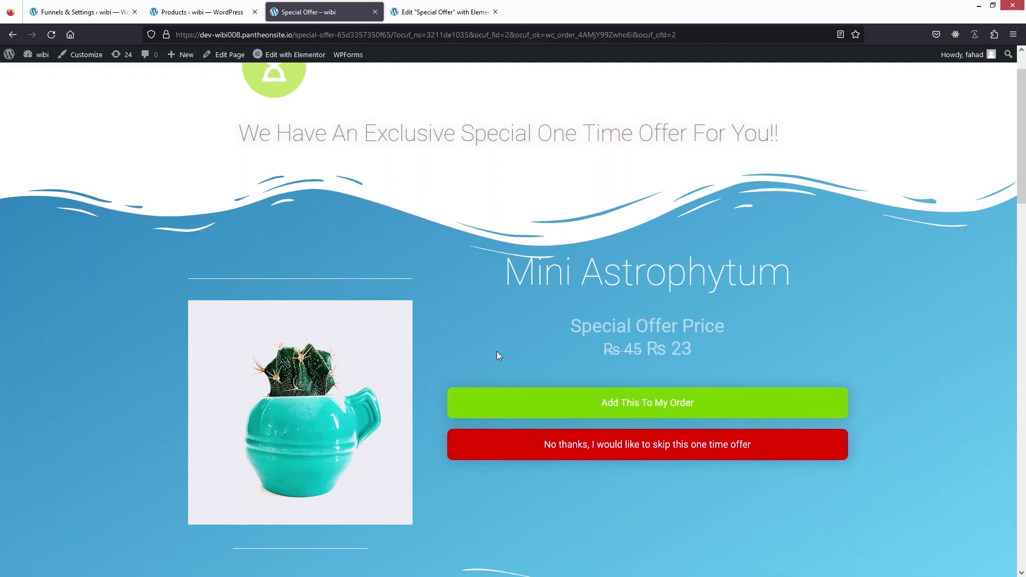
pyautogui.scroll(-2, 529, 361)
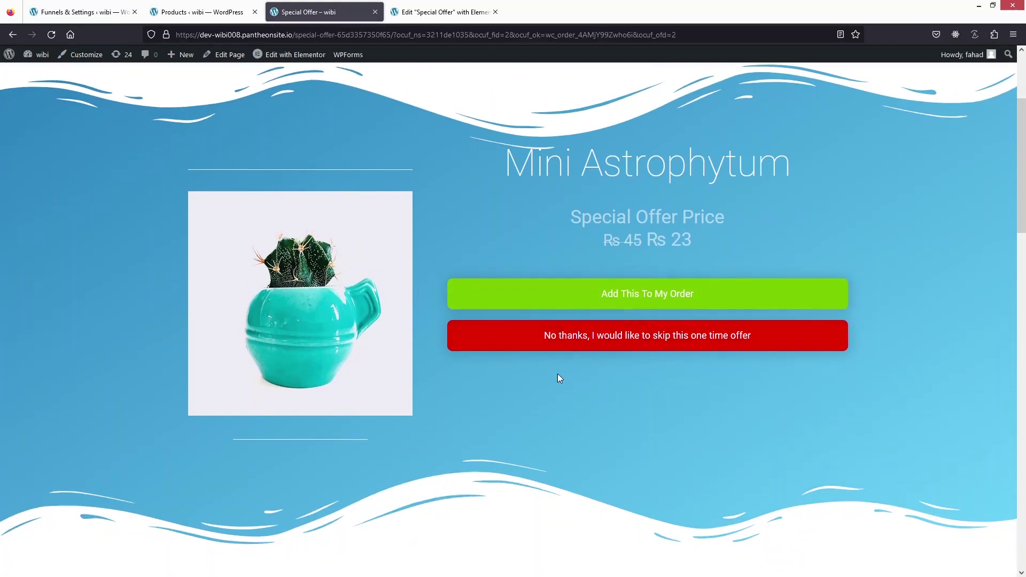
pyautogui.click(577, 302)
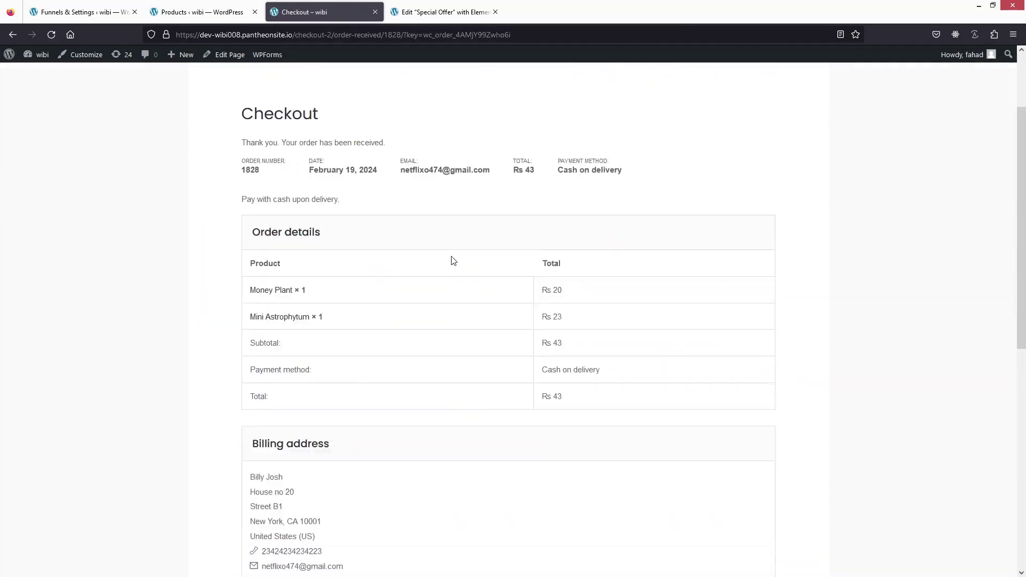
# Step: Review the order details: Money Plant Rs 20, Mini Astrophytum Rs 23, total Rs 43
pyautogui.scroll(-2, 453, 261)
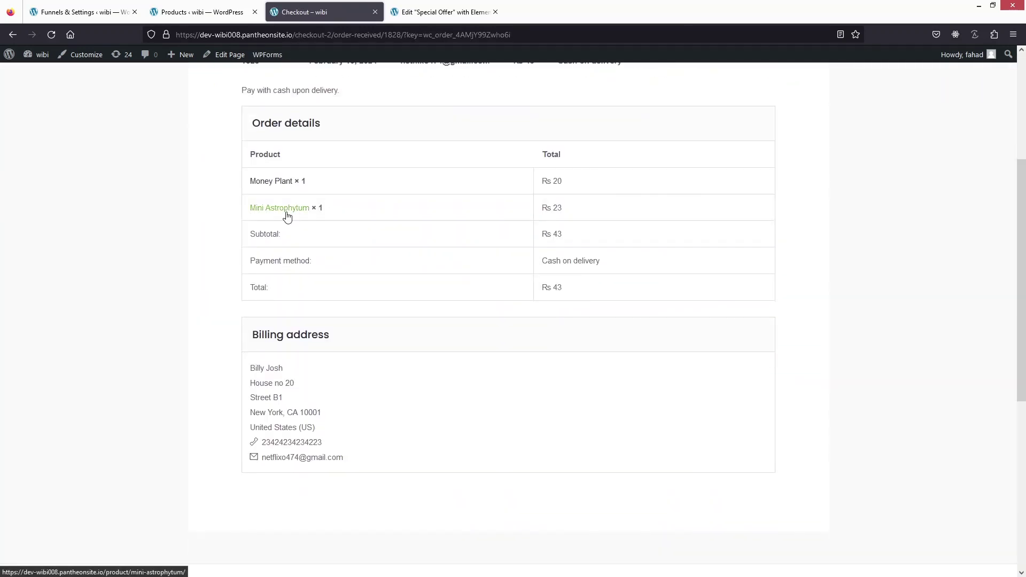